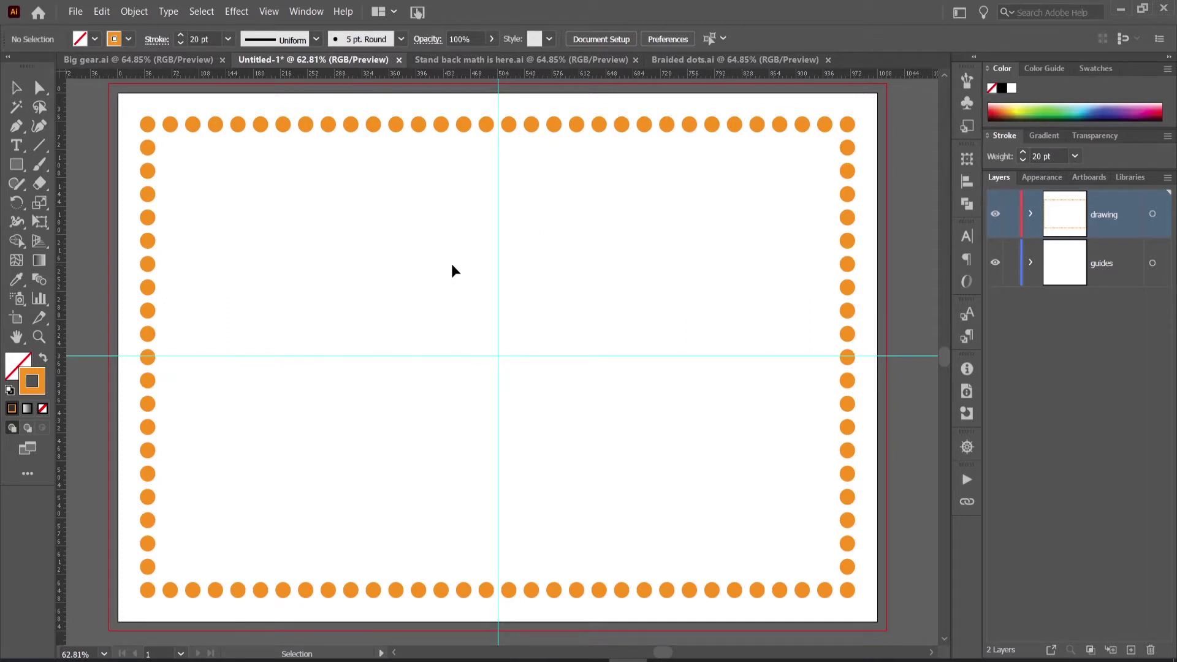
# Switch to the Big gear.ai reference file and inspect the gear by selecting it
pyautogui.click(147, 60)
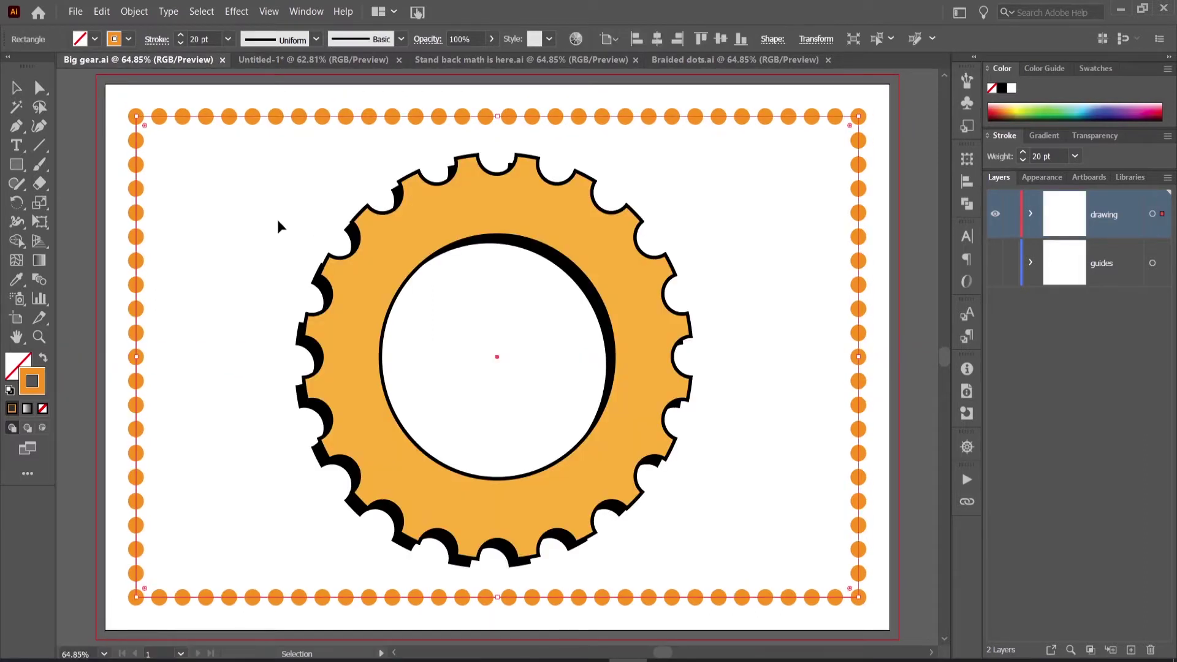
pyautogui.click(229, 196)
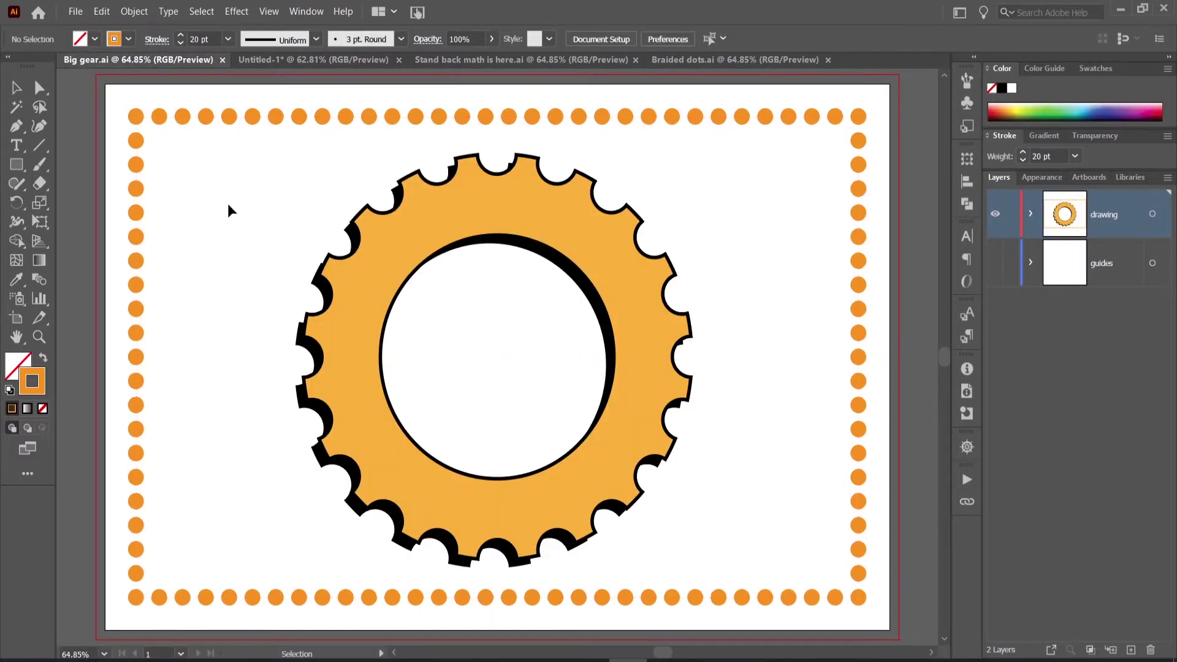
pyautogui.moveTo(228, 217); pyautogui.dragTo(545, 304)
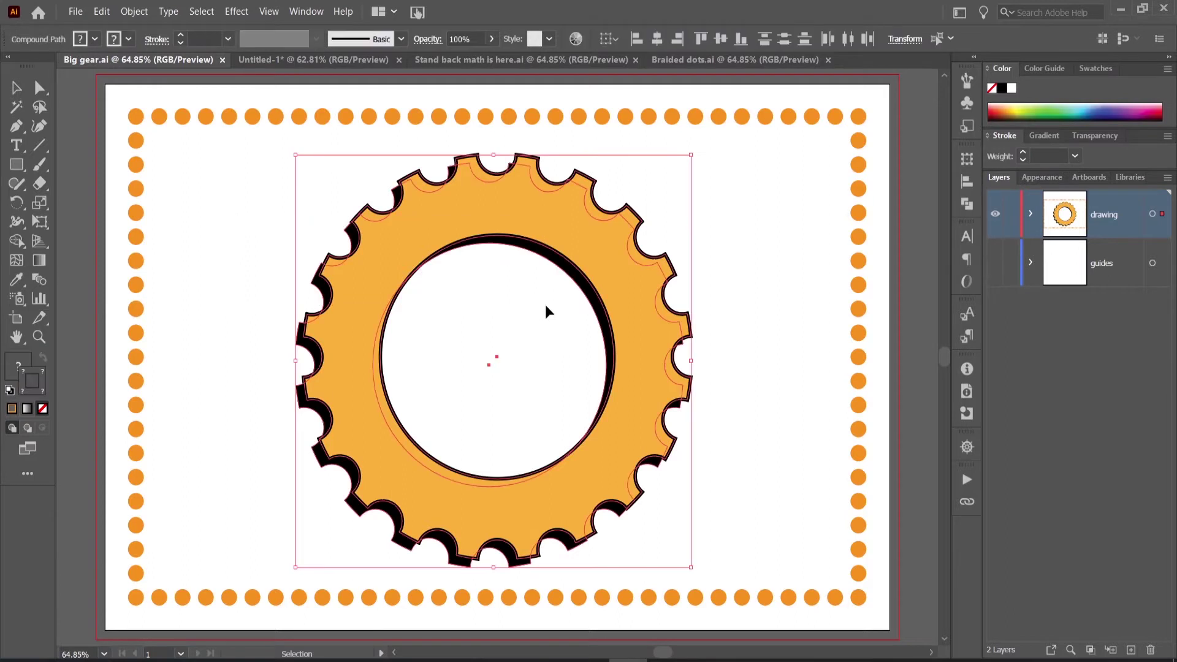
pyautogui.moveTo(252, 208); pyautogui.dragTo(502, 314)
pyautogui.click(763, 313)
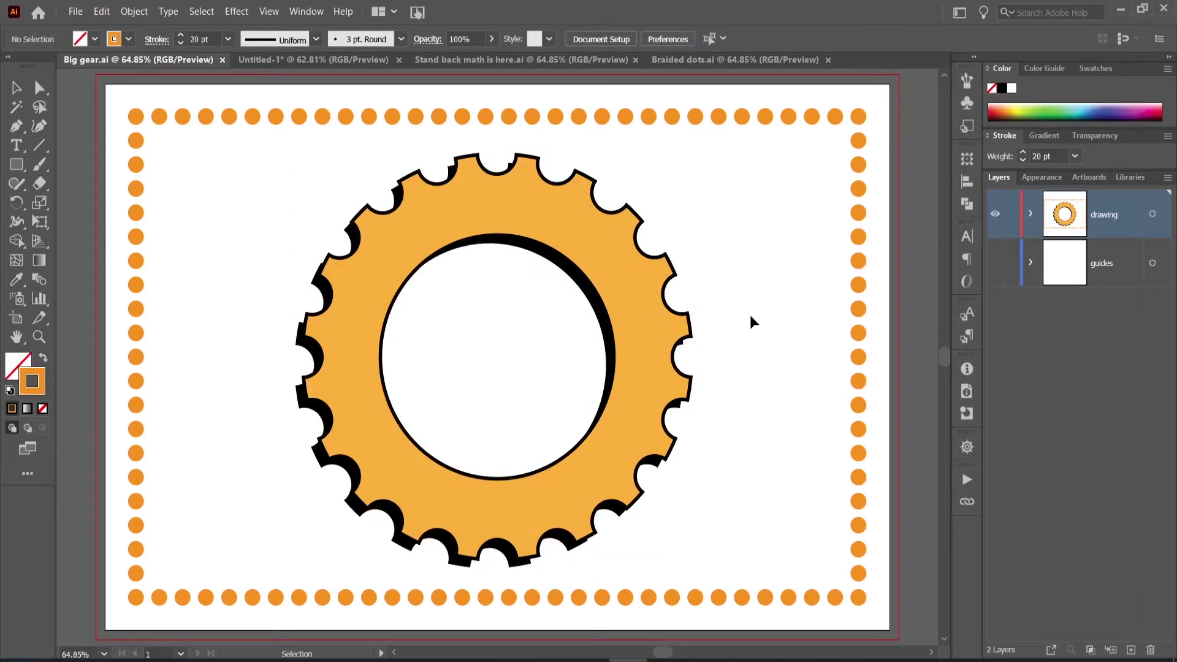
pyautogui.click(418, 318)
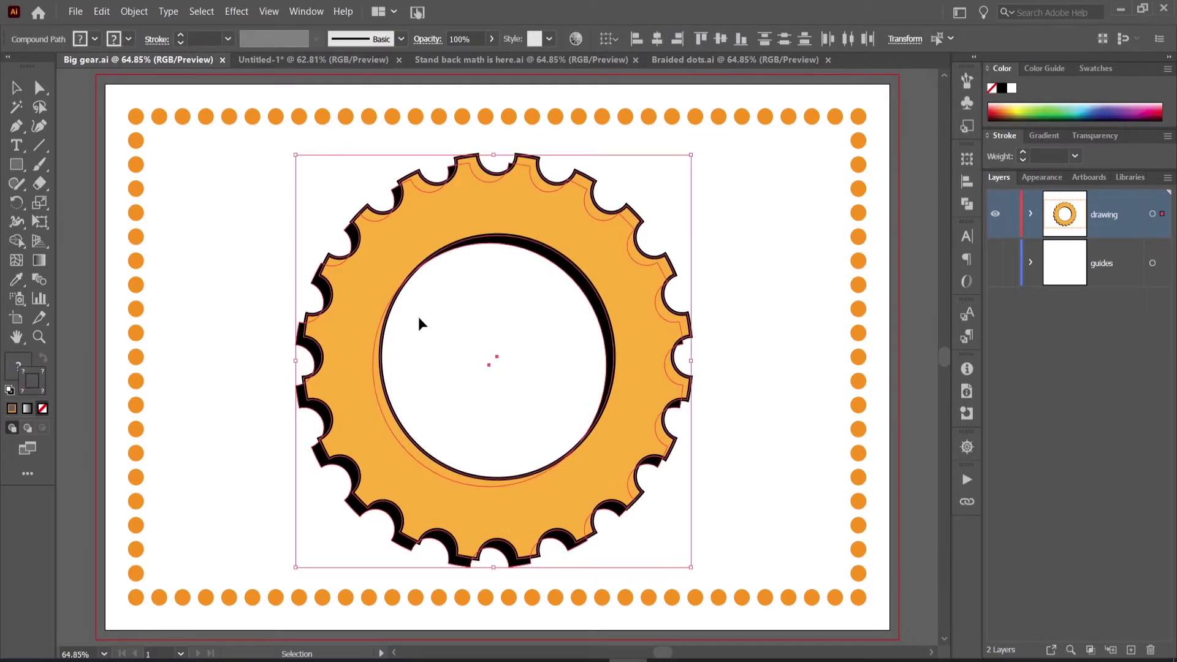
pyautogui.click(746, 302)
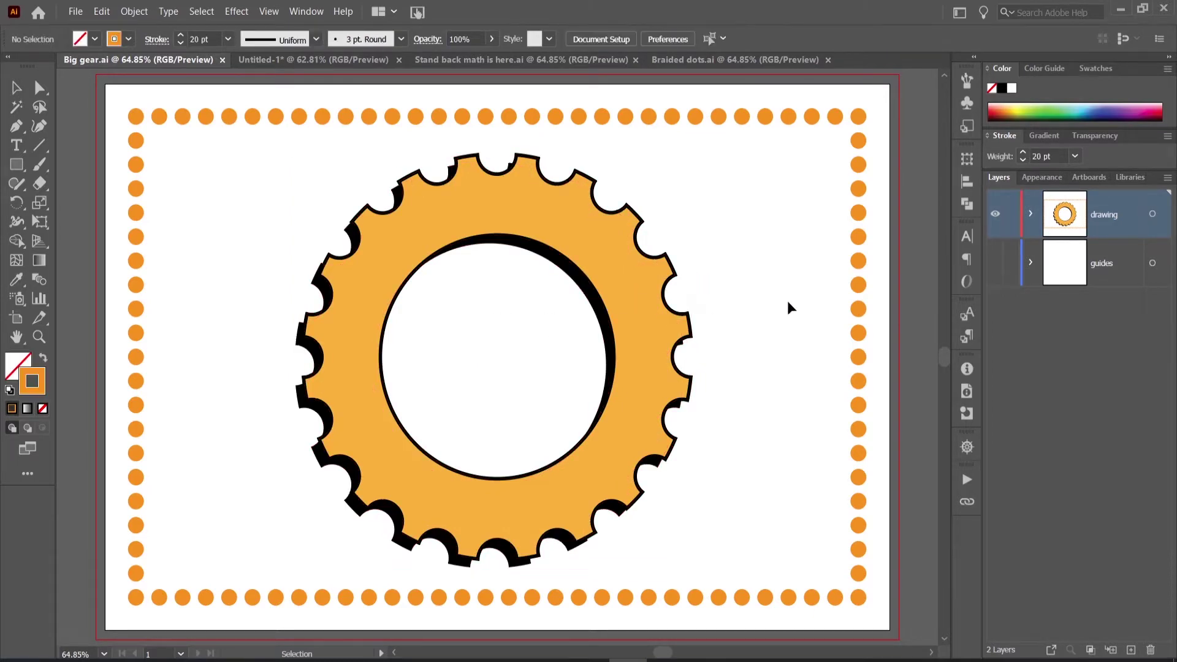
# Turn on the centre guides layer and examine the gear against the guides
pyautogui.click(994, 263)
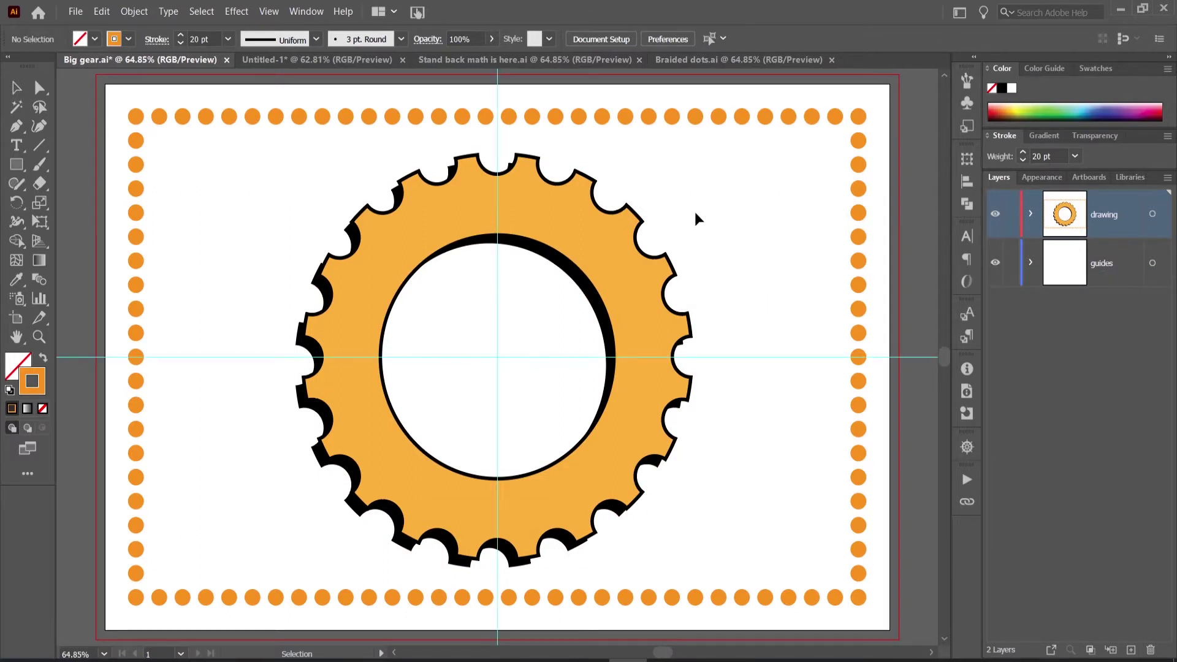
pyautogui.moveTo(500, 168); pyautogui.dragTo(517, 189)
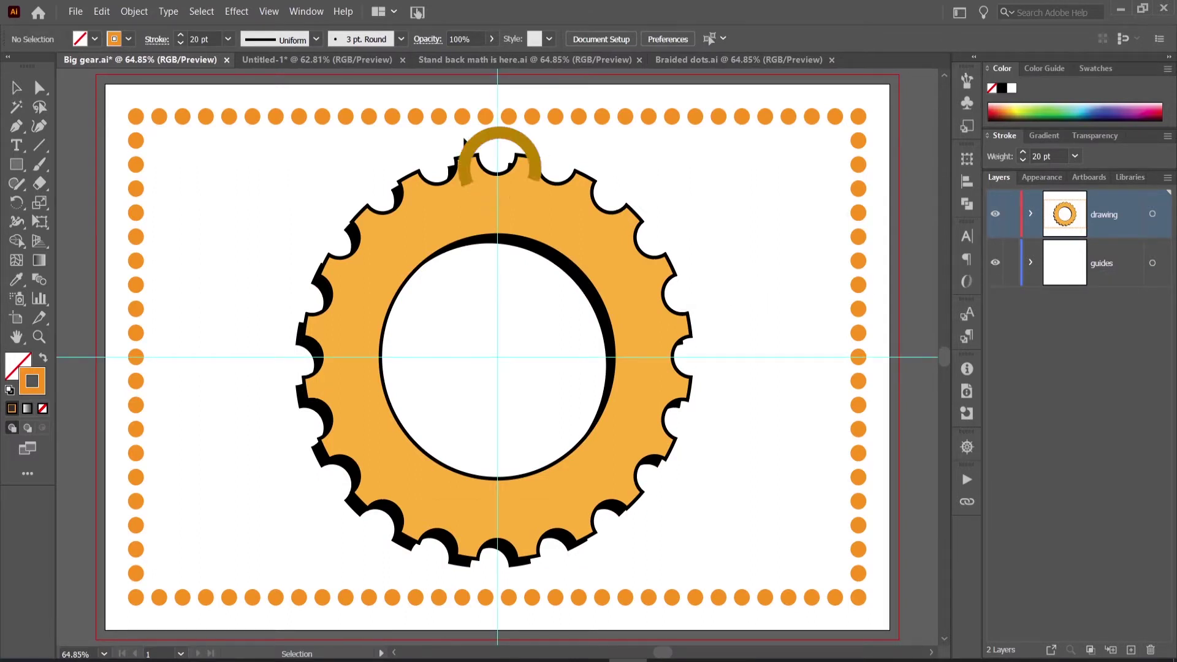
pyautogui.click(524, 182)
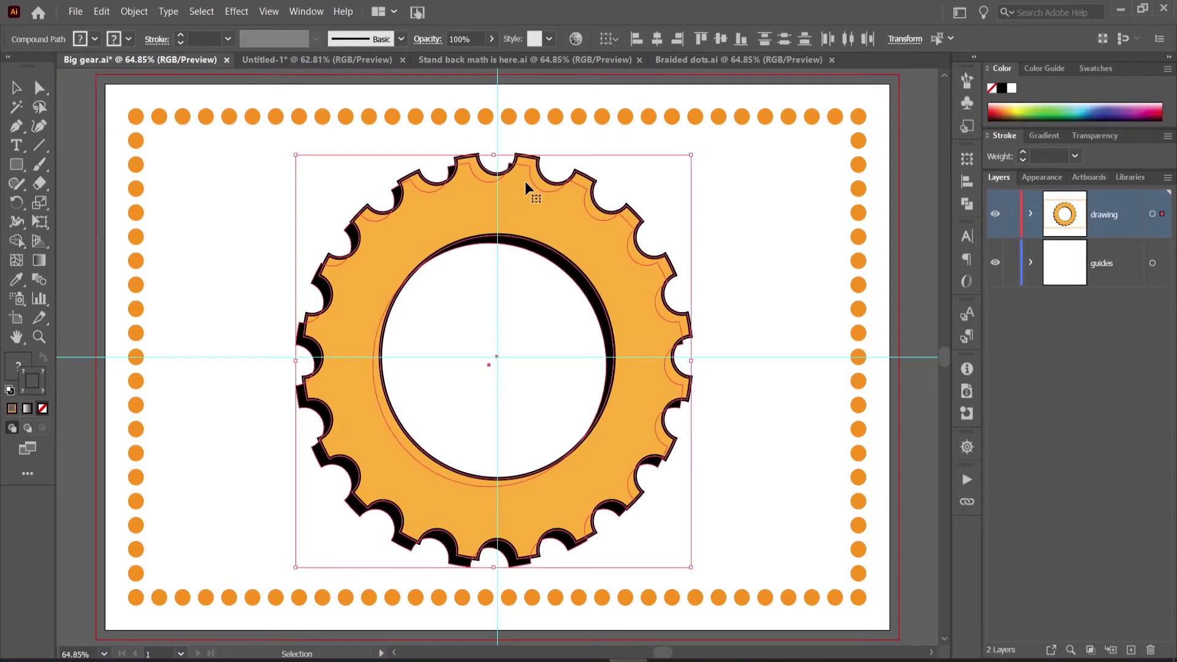
pyautogui.click(751, 443)
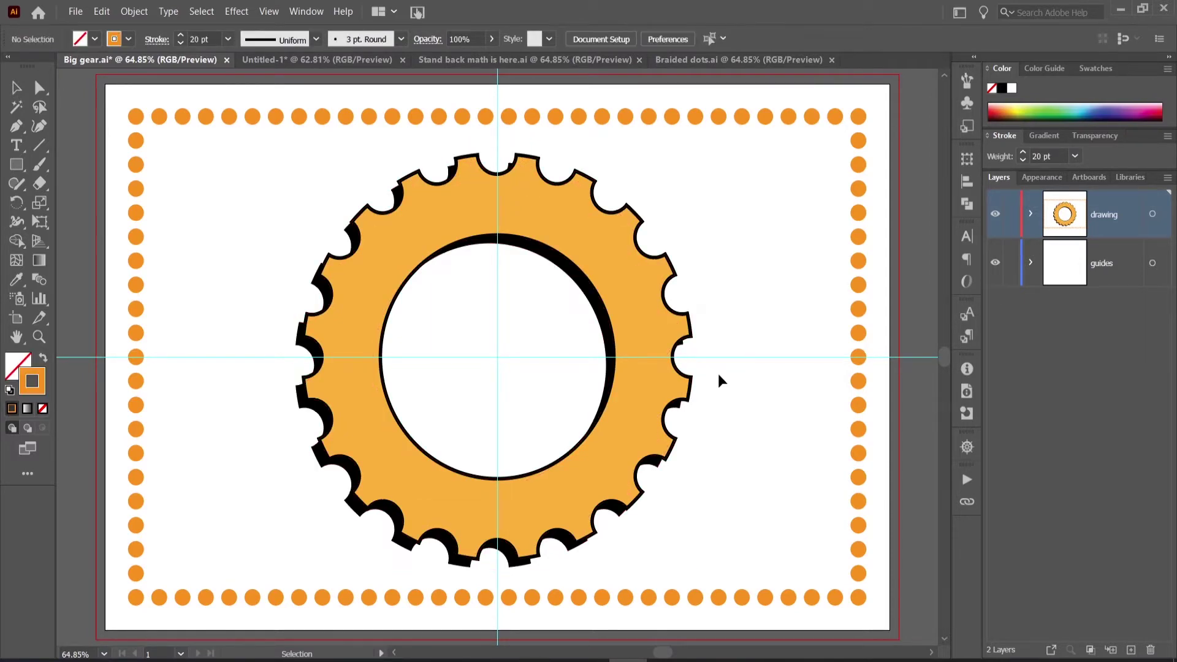
pyautogui.click(666, 326)
pyautogui.click(664, 516)
pyautogui.moveTo(257, 248); pyautogui.dragTo(442, 310)
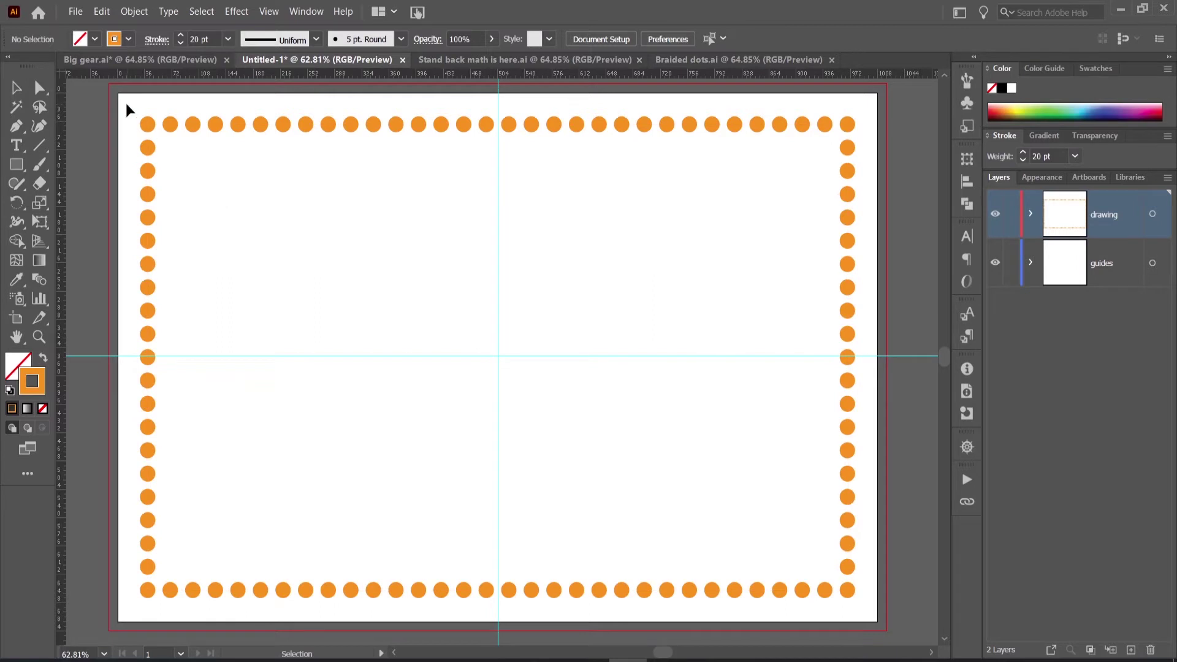
# Draw a roughly 500 pt dotted circle out from the artboard centre with the Ellipse Tool
pyautogui.moveTo(128, 104); pyautogui.dragTo(310, 245)
pyautogui.click(443, 324)
pyautogui.click(16, 165)
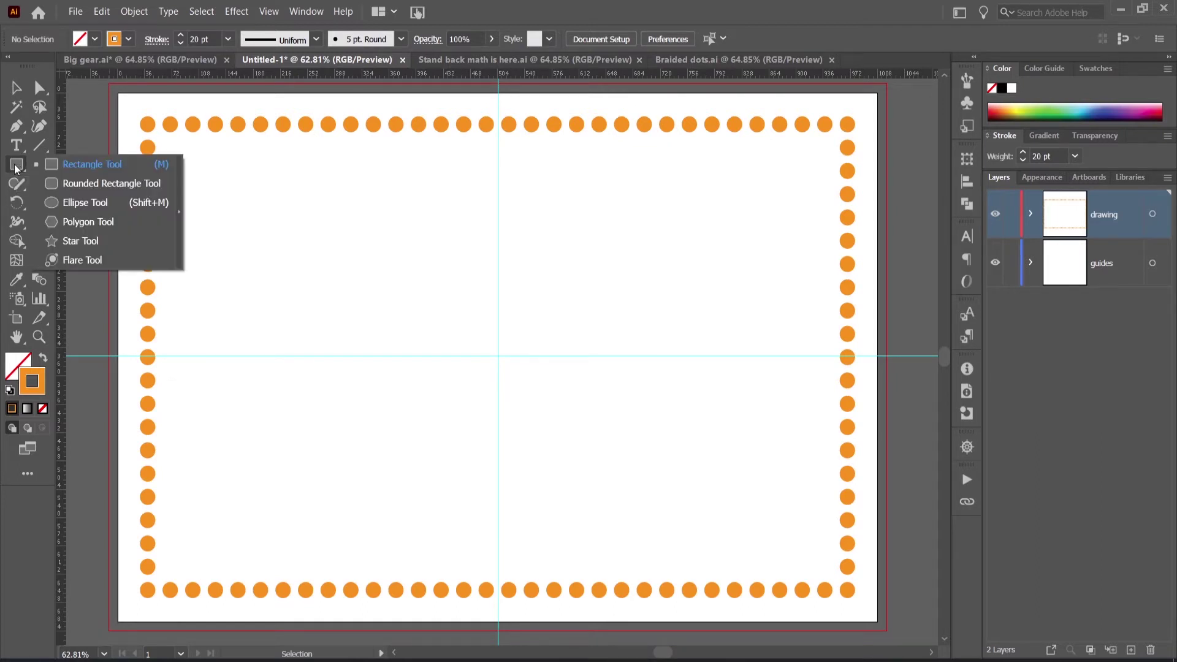
pyautogui.click(76, 202)
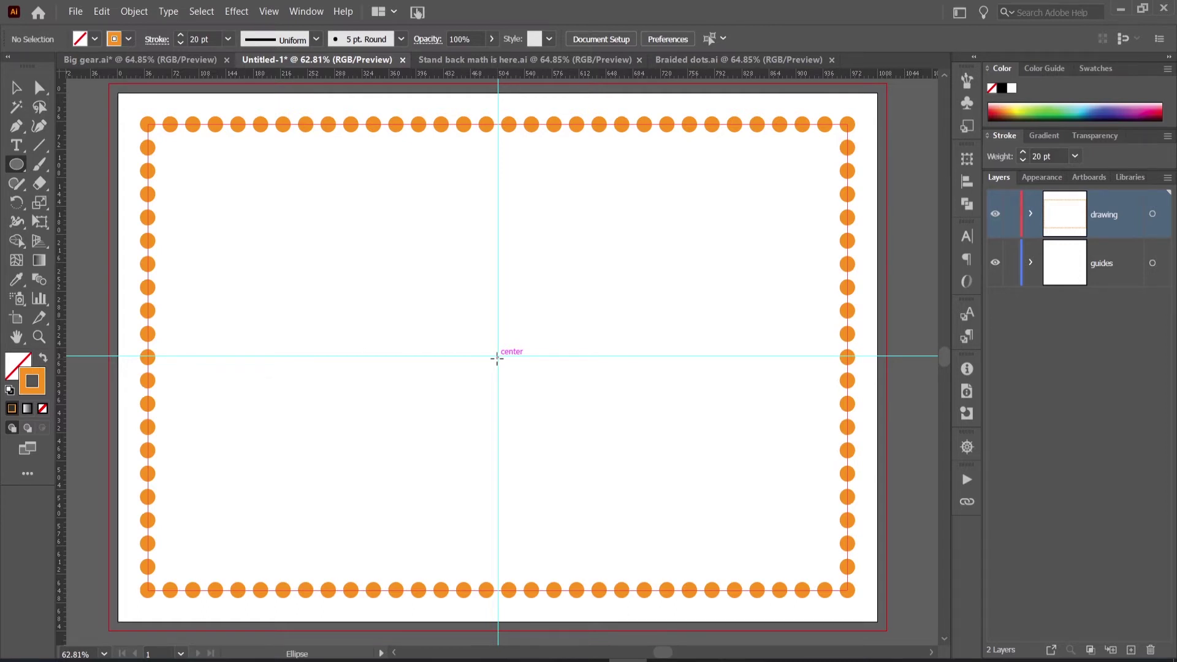
pyautogui.moveTo(496, 359); pyautogui.dragTo(650, 494)
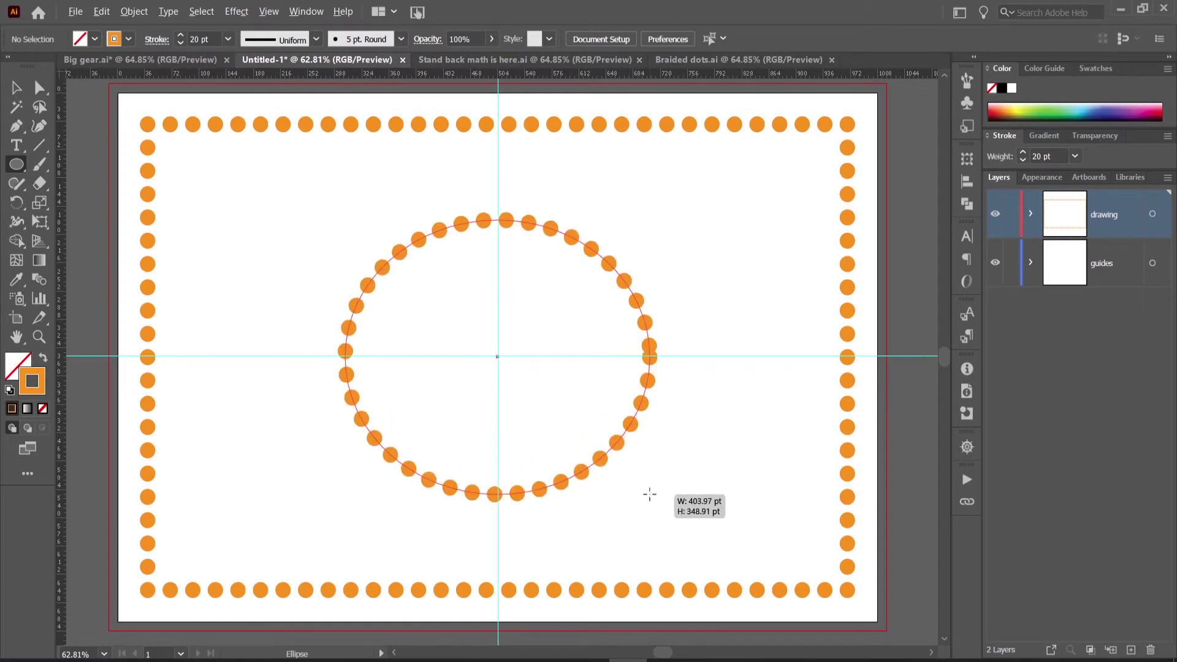
pyautogui.moveTo(650, 494); pyautogui.dragTo(686, 509)
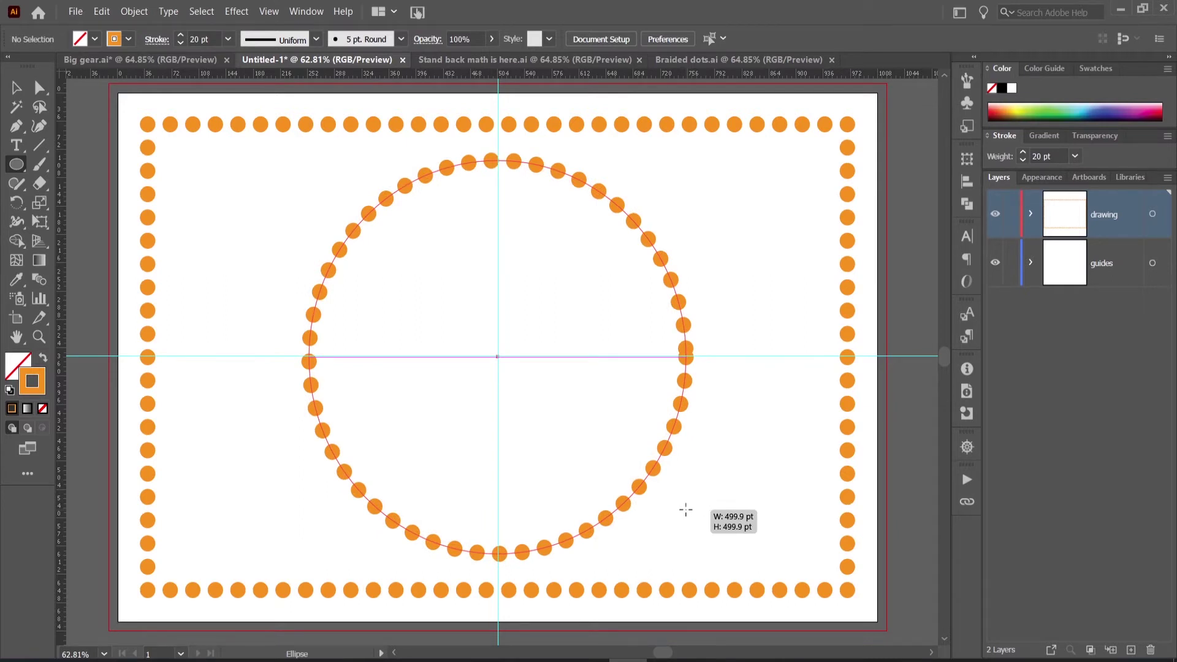
pyautogui.moveTo(686, 509); pyautogui.dragTo(686, 510)
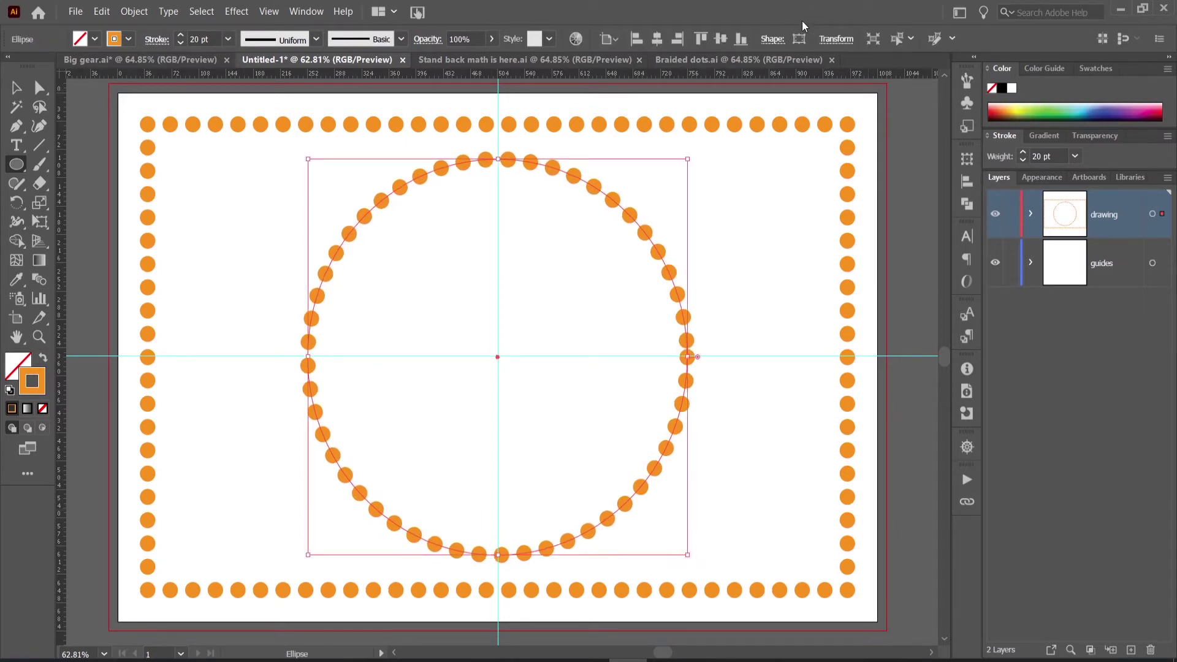
# Set the circle's width and height to exactly 500 pt in the Transform panel
pyautogui.click(836, 38)
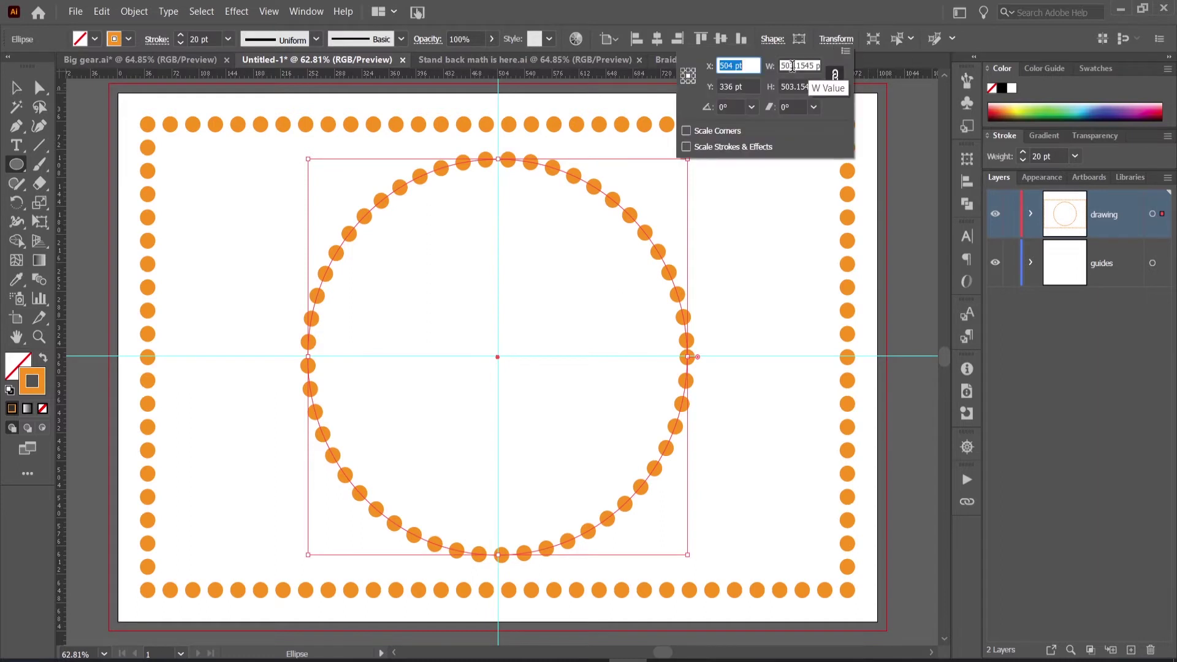
pyautogui.click(792, 65)
pyautogui.doubleClick(793, 66)
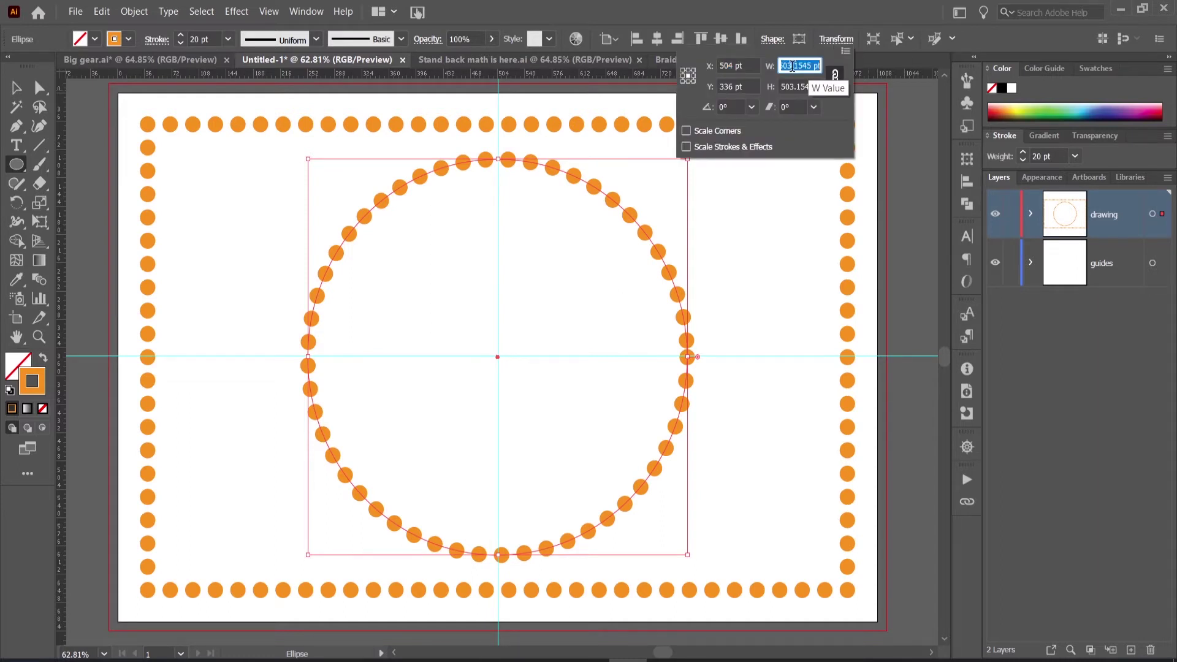
pyautogui.write('500')
pyautogui.press('Tab')
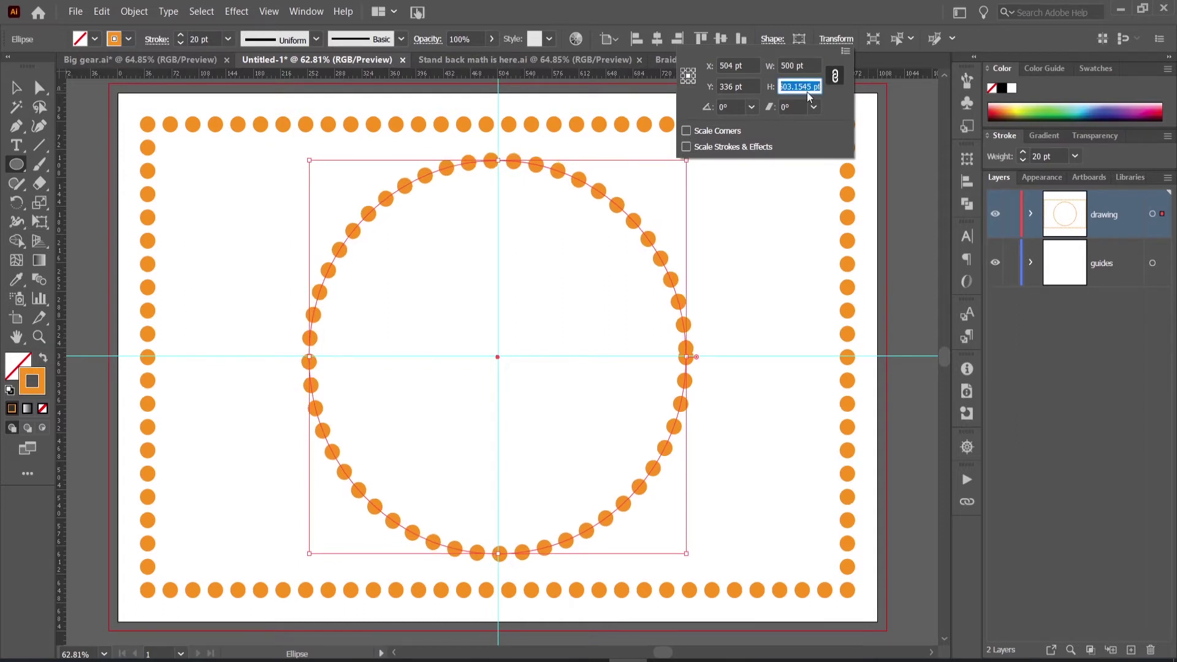
pyautogui.write('00')
pyautogui.press('Return')
pyautogui.hotkey('shift', 'Tab')
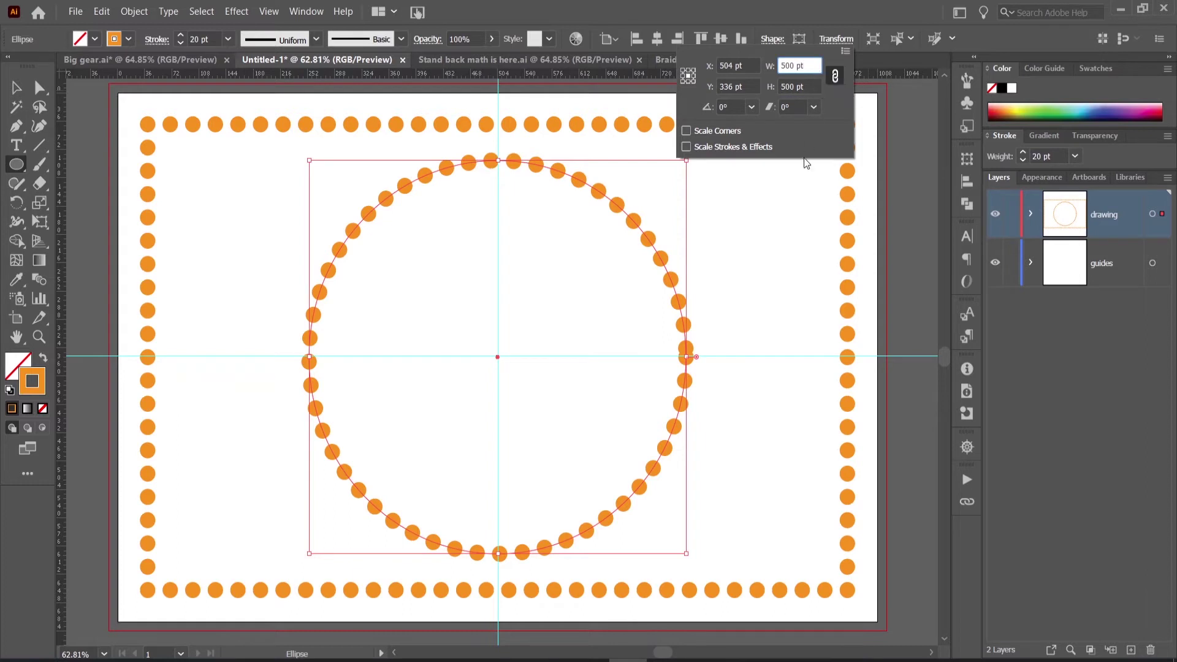
pyautogui.press('Escape')
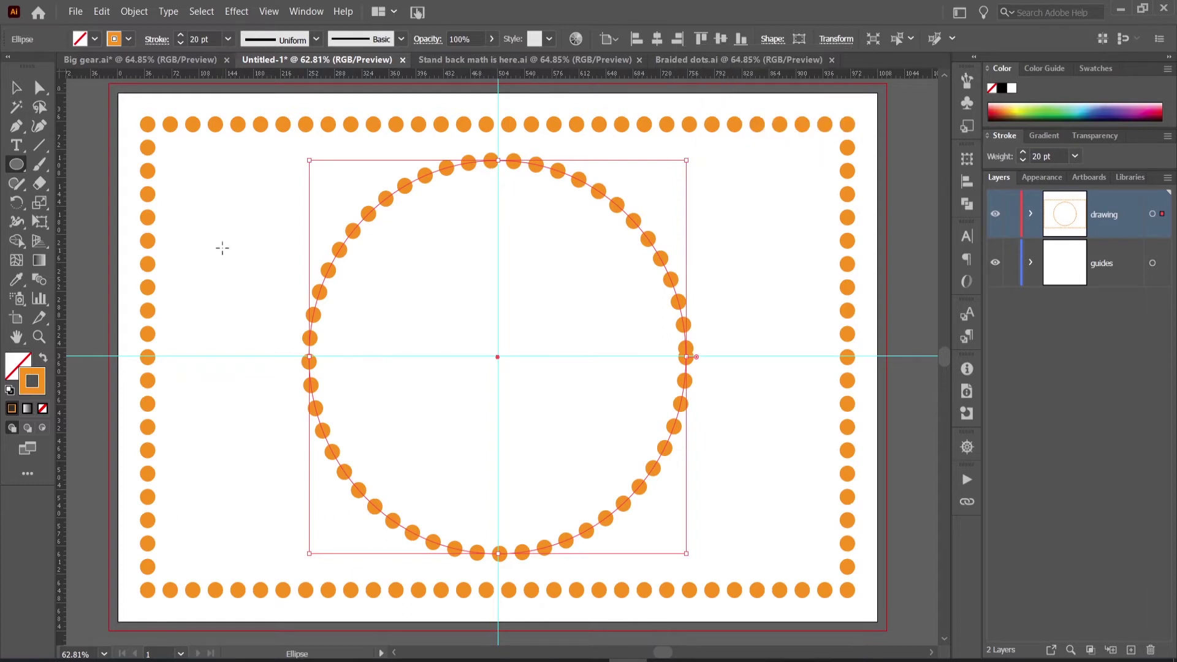
# Give the circle a black fill and a white dotted stroke
pyautogui.click(94, 38)
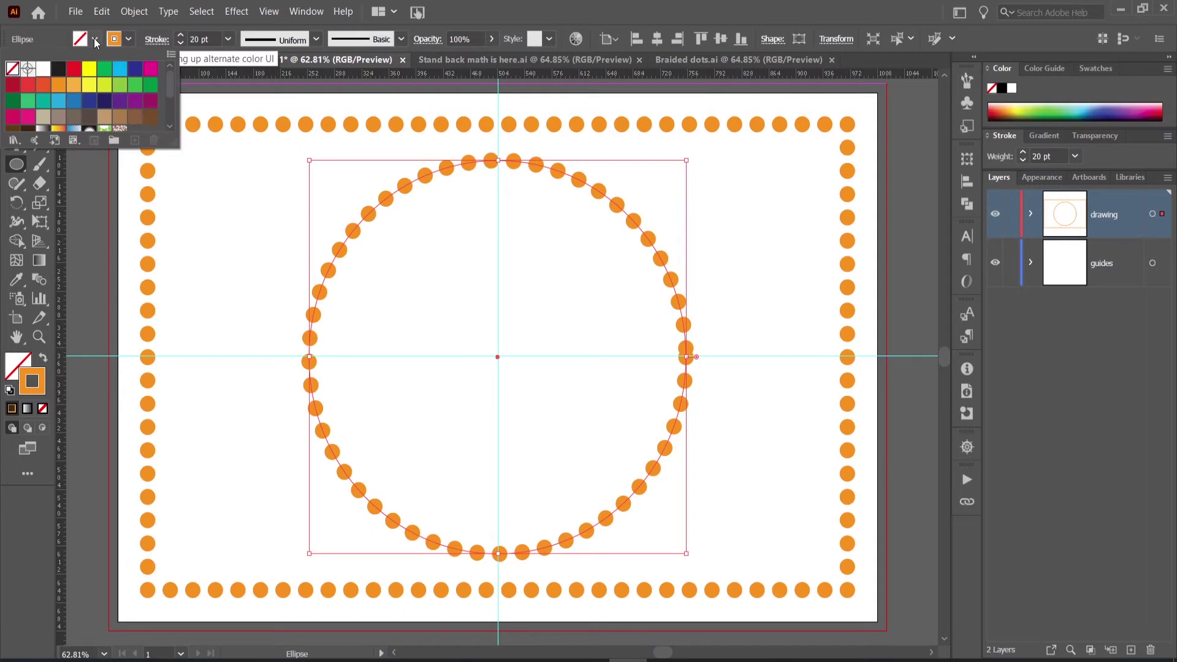
pyautogui.click(57, 73)
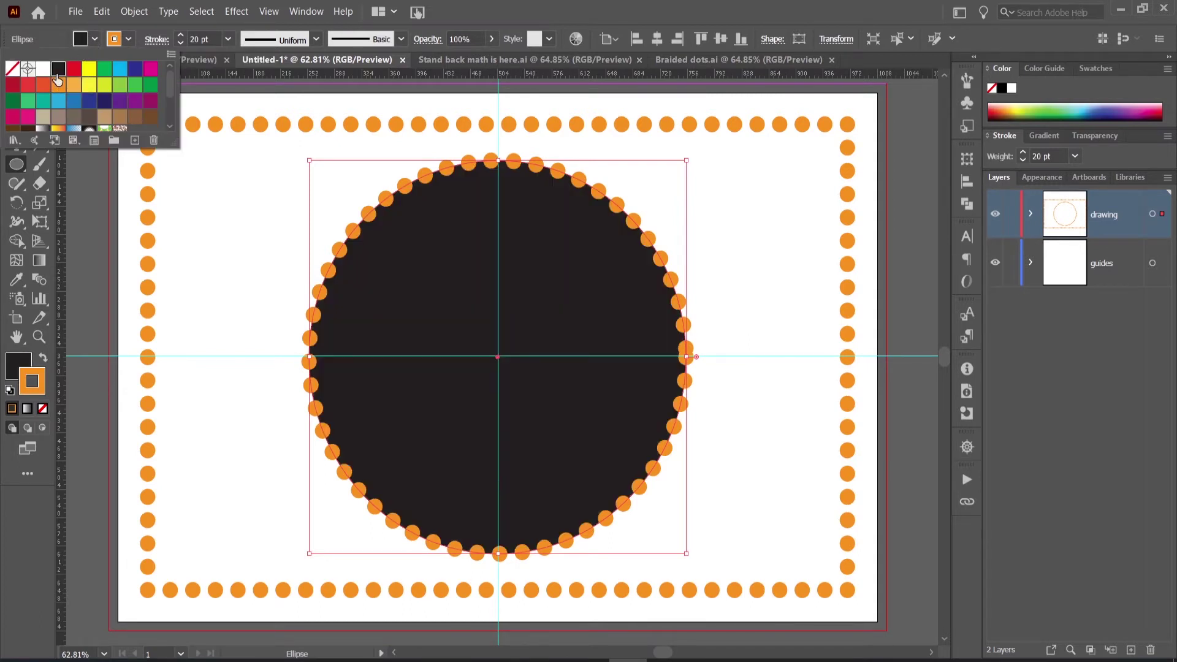
pyautogui.click(127, 38)
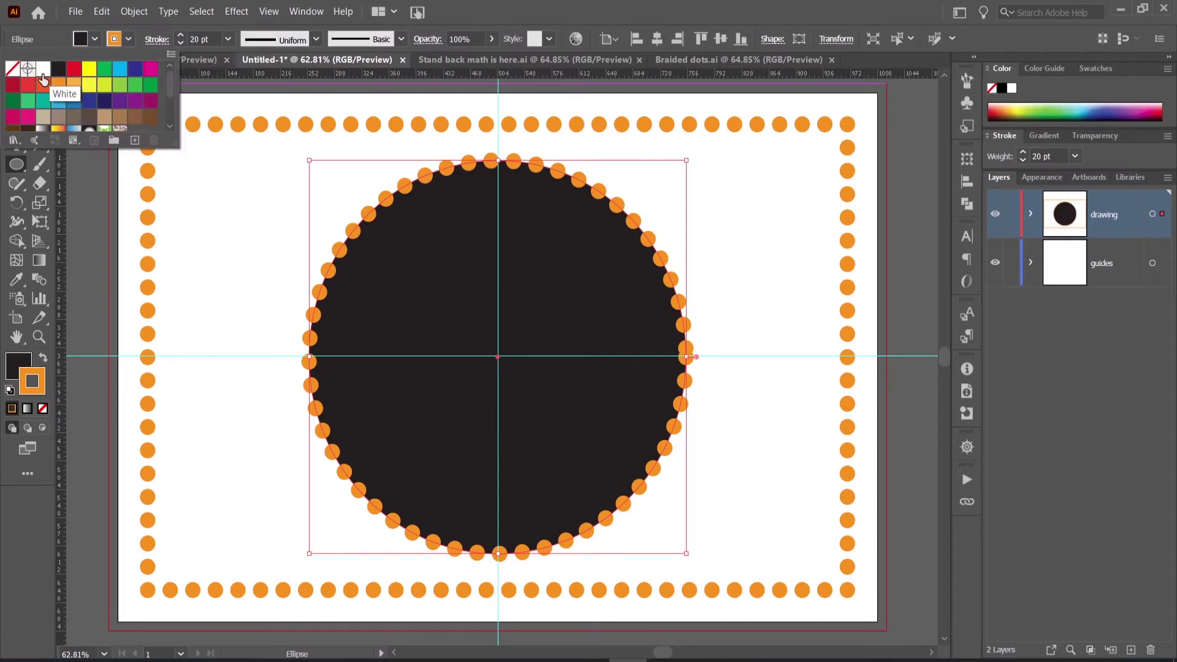
pyautogui.click(42, 69)
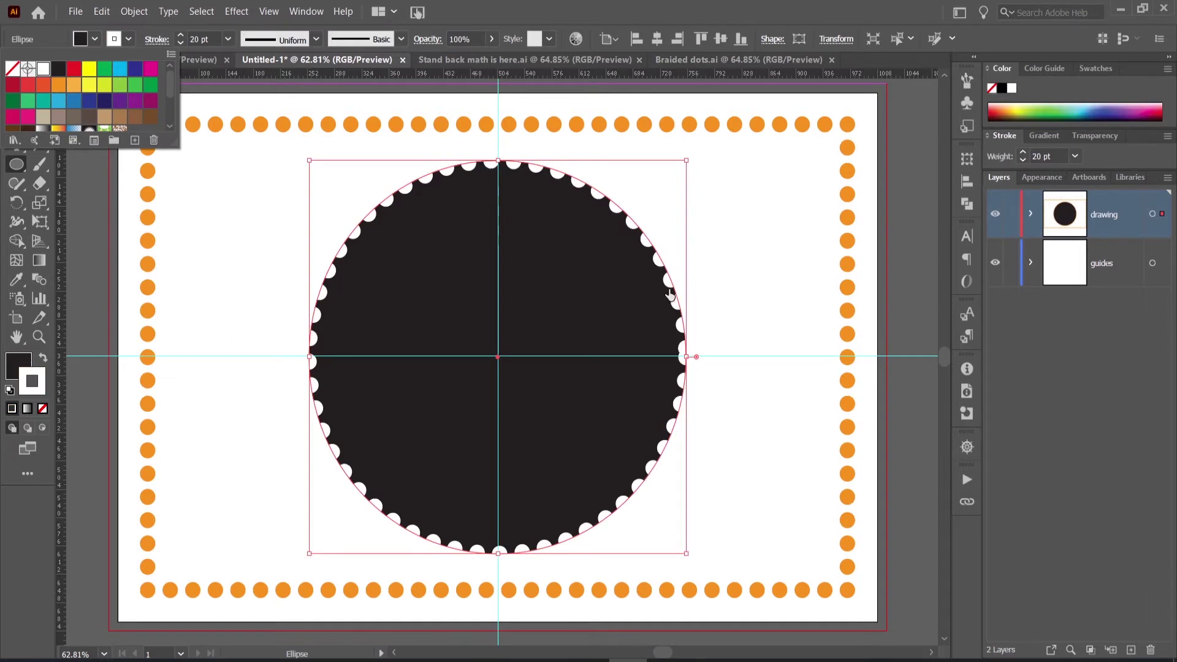
pyautogui.click(740, 291)
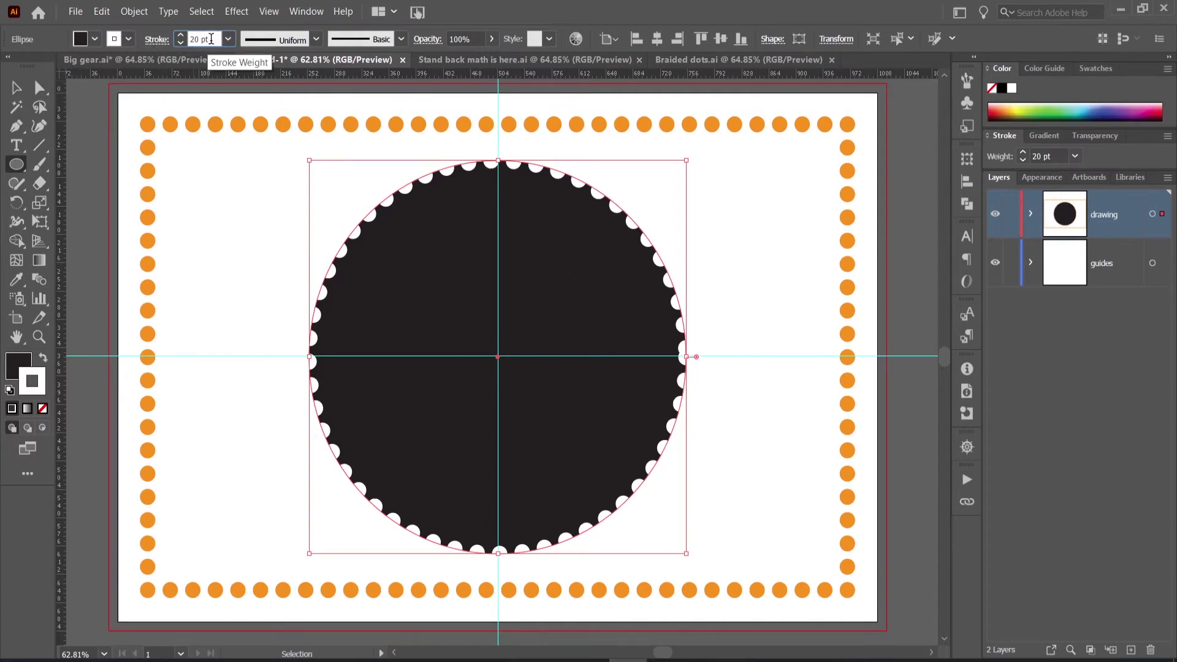
# Increase the circle's stroke weight to 50 pt
pyautogui.doubleClick(210, 39)
pyautogui.write('30')
pyautogui.press('Return')
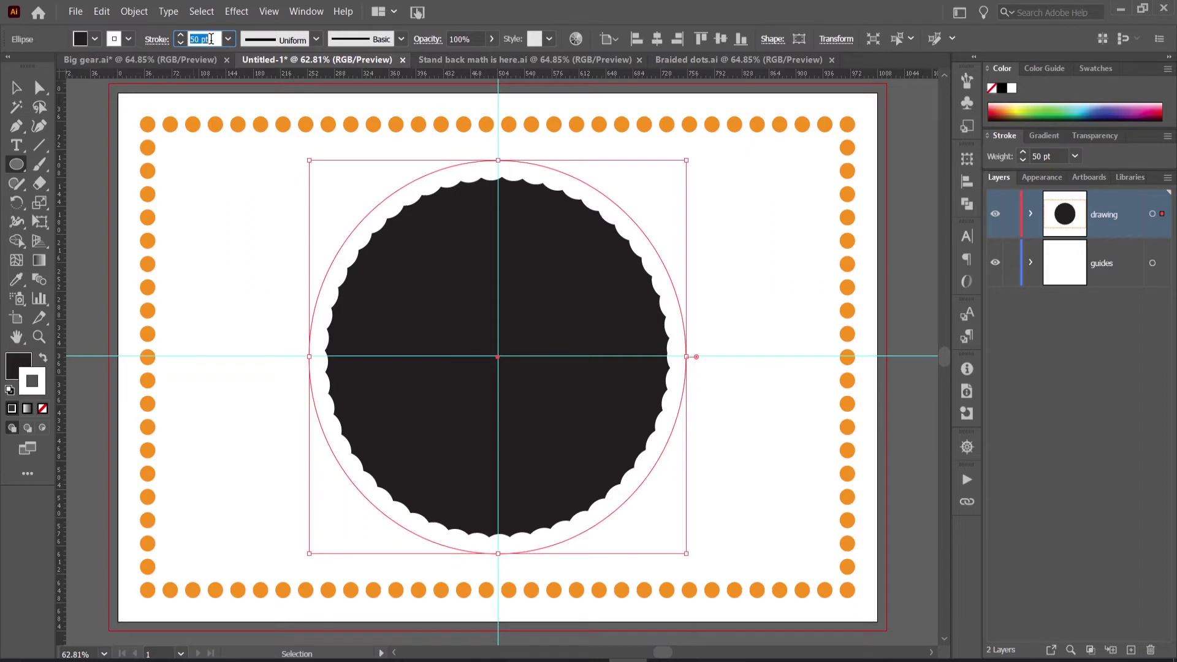
# Widen the dash gap to 70 pt and align dashes evenly to corners
pyautogui.click(156, 40)
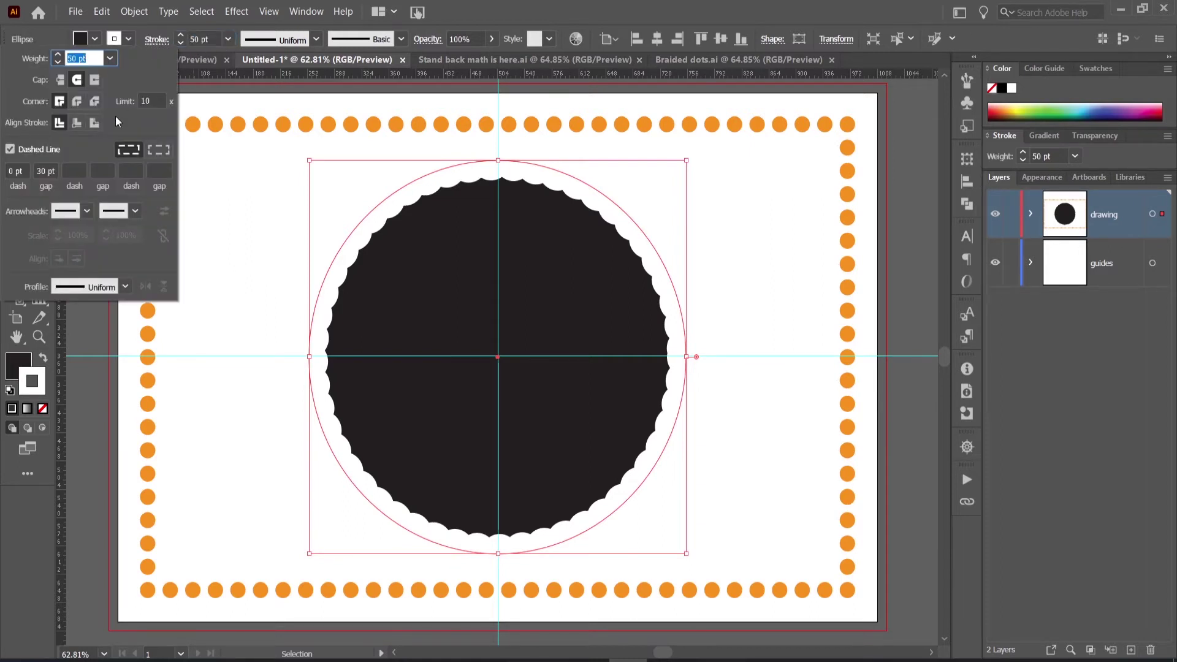
pyautogui.click(47, 171)
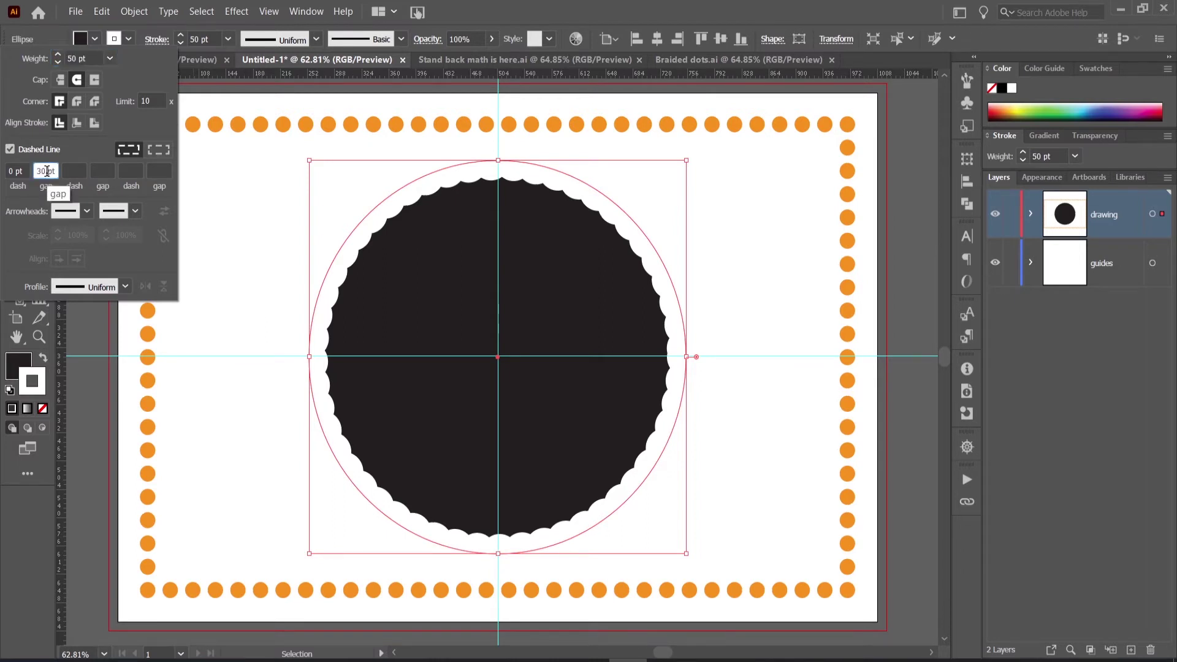
pyautogui.hotkey('shift', 'Up')
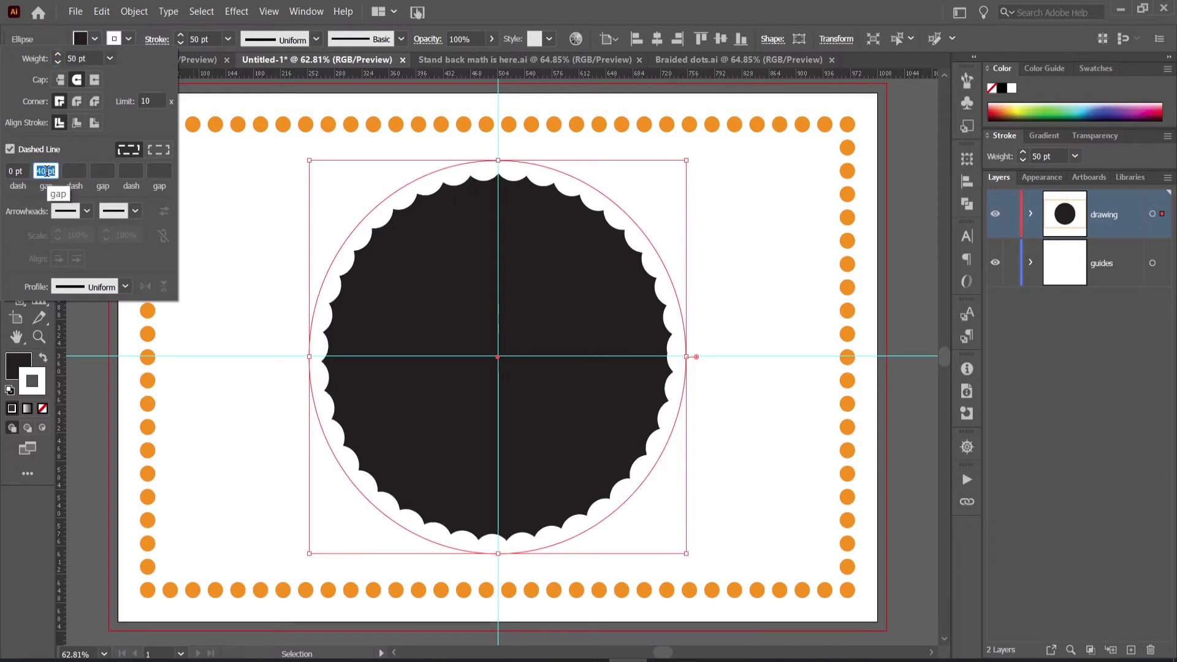
pyautogui.hotkey('shift', 'Up')
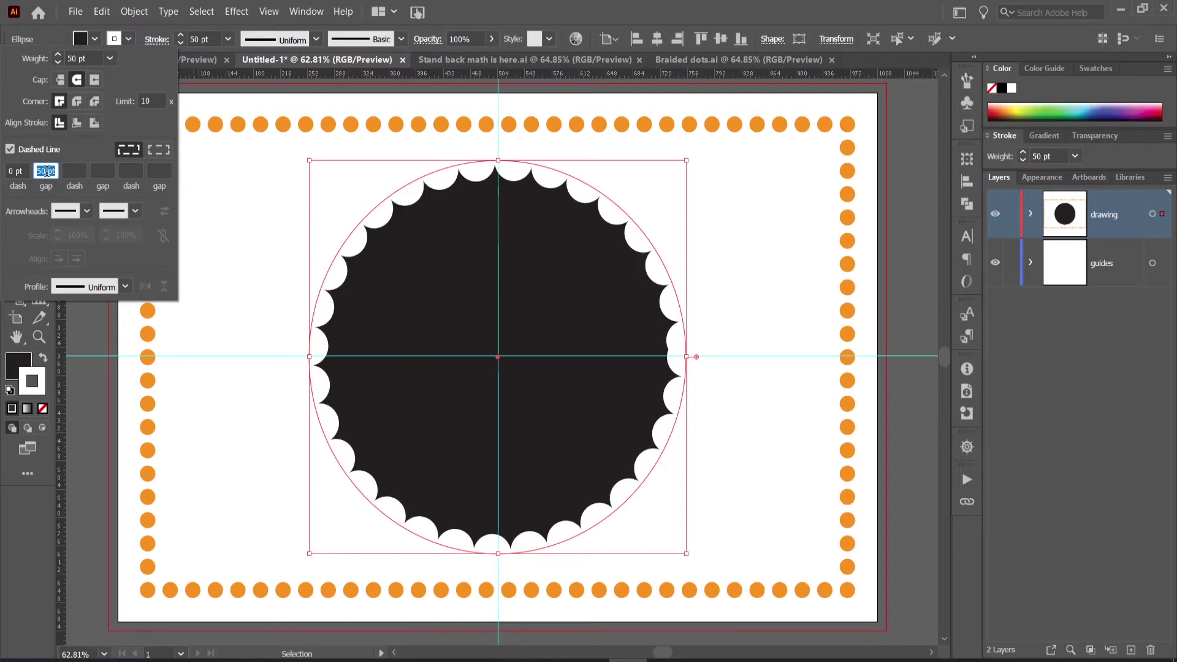
pyautogui.hotkey('shift', 'Up')
pyautogui.hotkey('shift', 'Up')
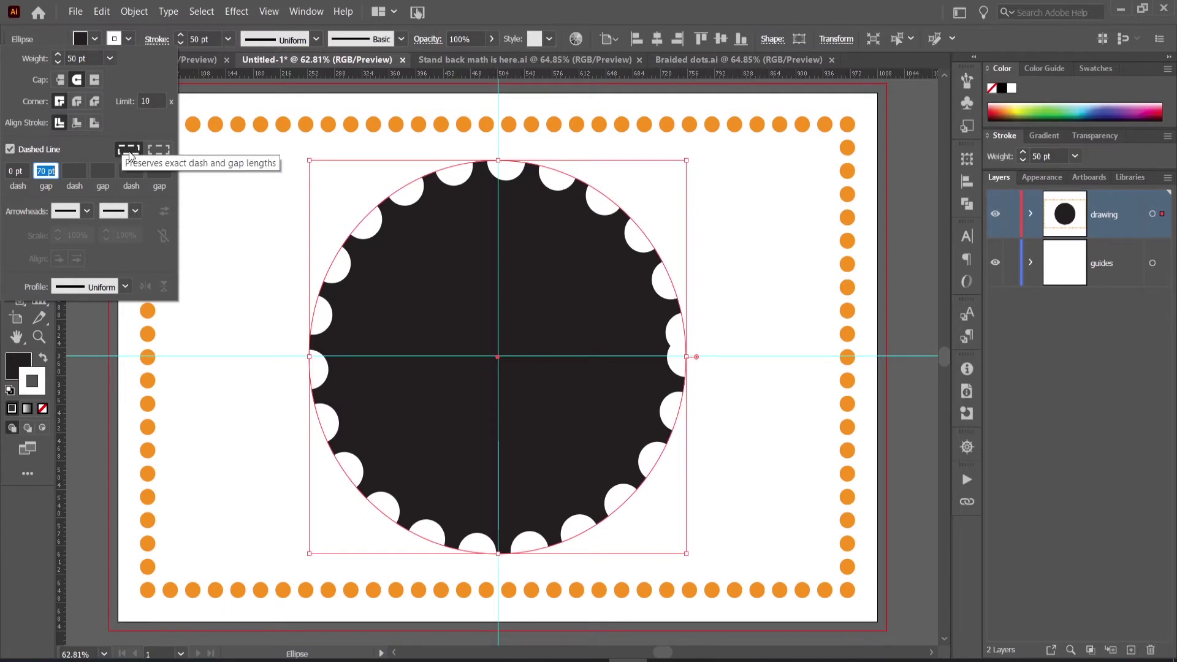
pyautogui.click(165, 153)
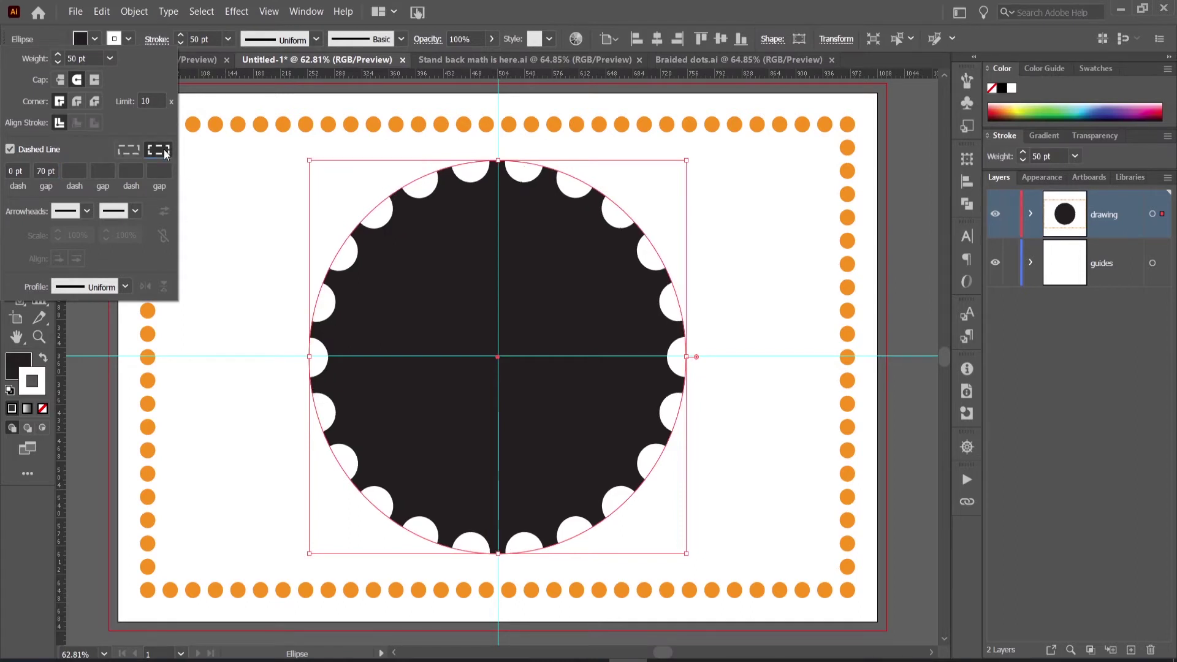
pyautogui.click(708, 389)
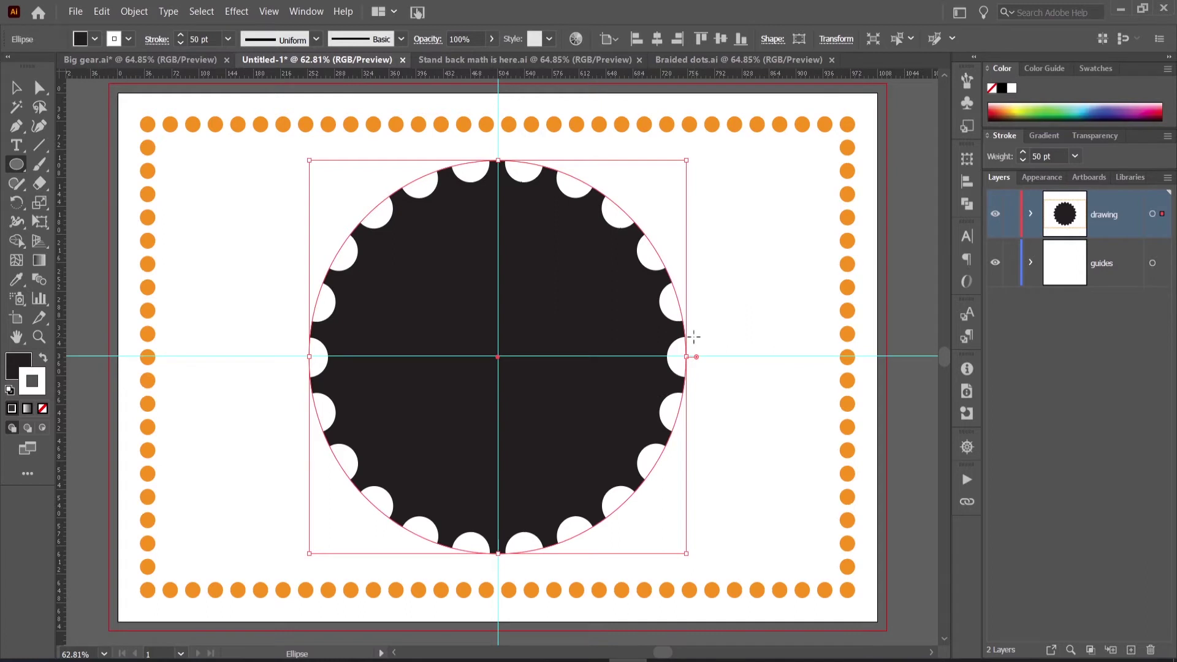
# Compare the circle with the finished Big gear document, ending on Stand back math is here.ai
pyautogui.hotkey('ctrl', 'shift', 'Tab')
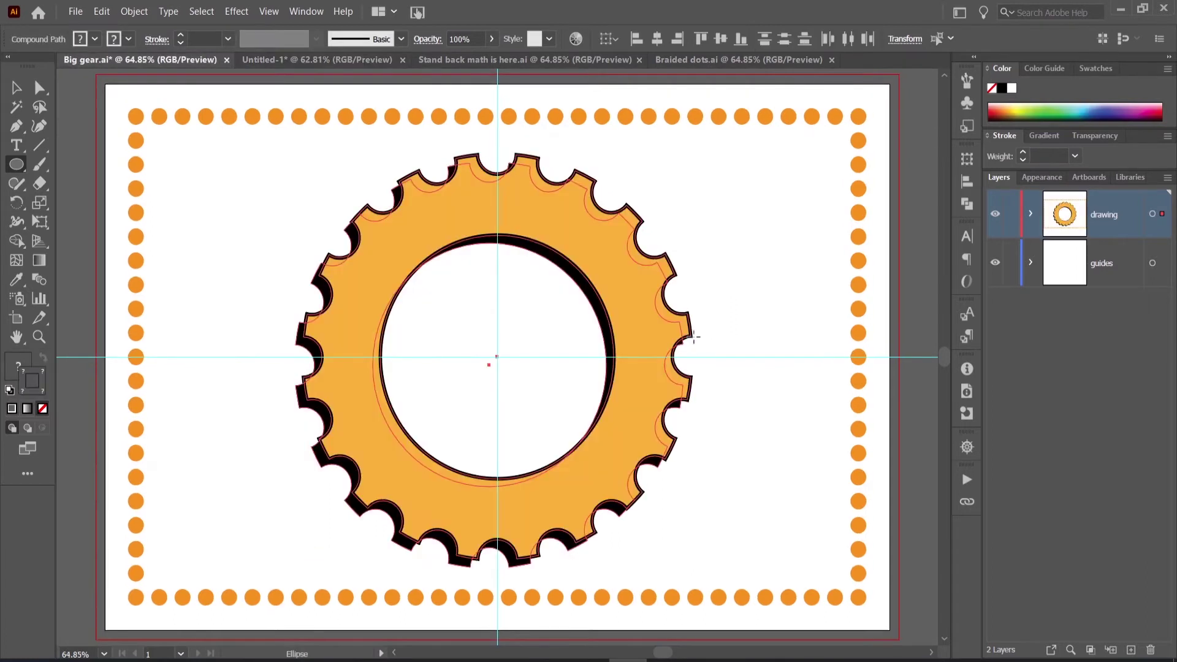
pyautogui.press('ctrl')
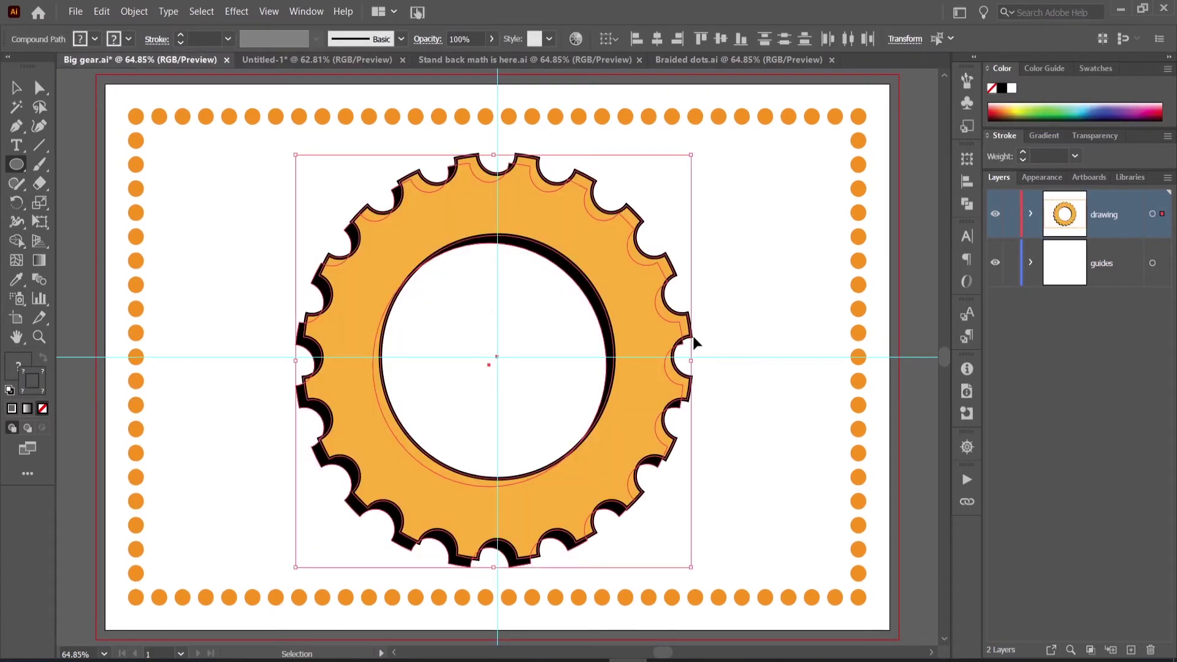
pyautogui.hotkey('ctrl', 'Tab')
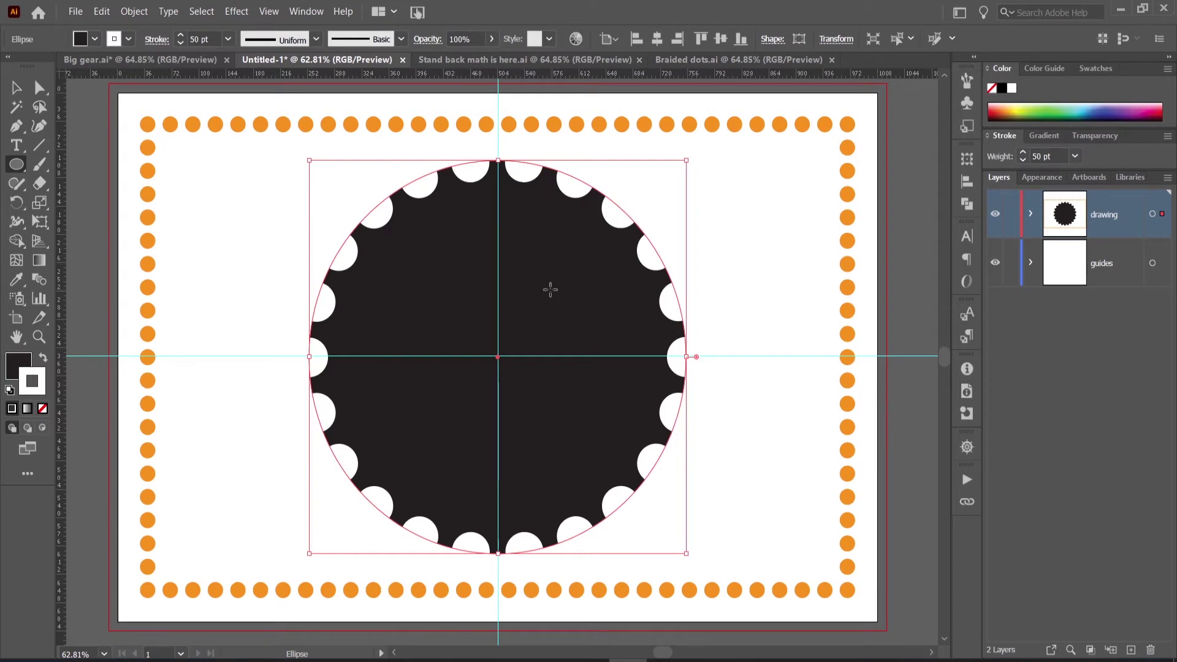
pyautogui.hotkey('ctrl', 'shift', 'Tab')
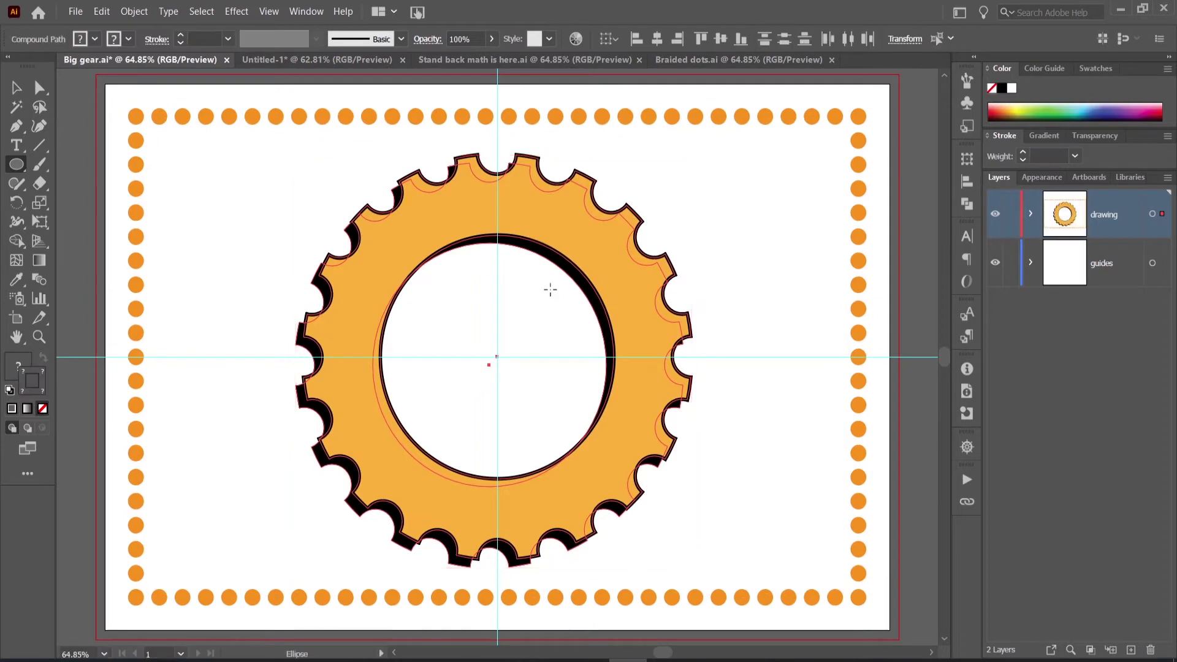
pyautogui.hotkey('ctrl', 'shift', 'b')
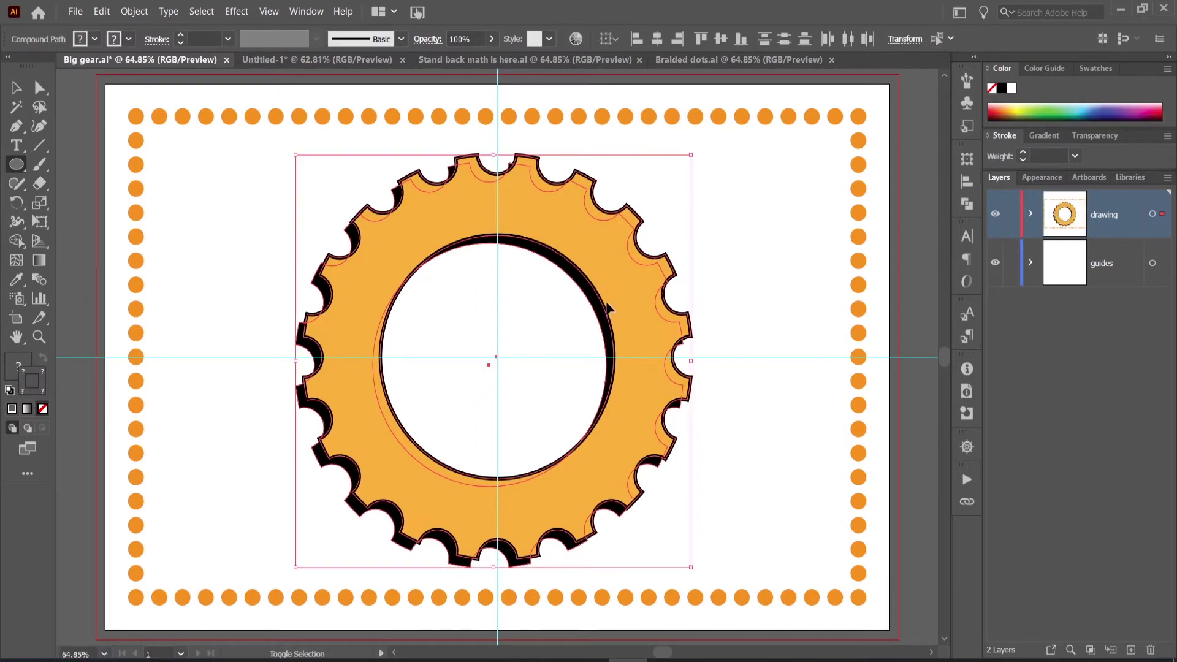
pyautogui.hotkey('ctrl', 'Tab')
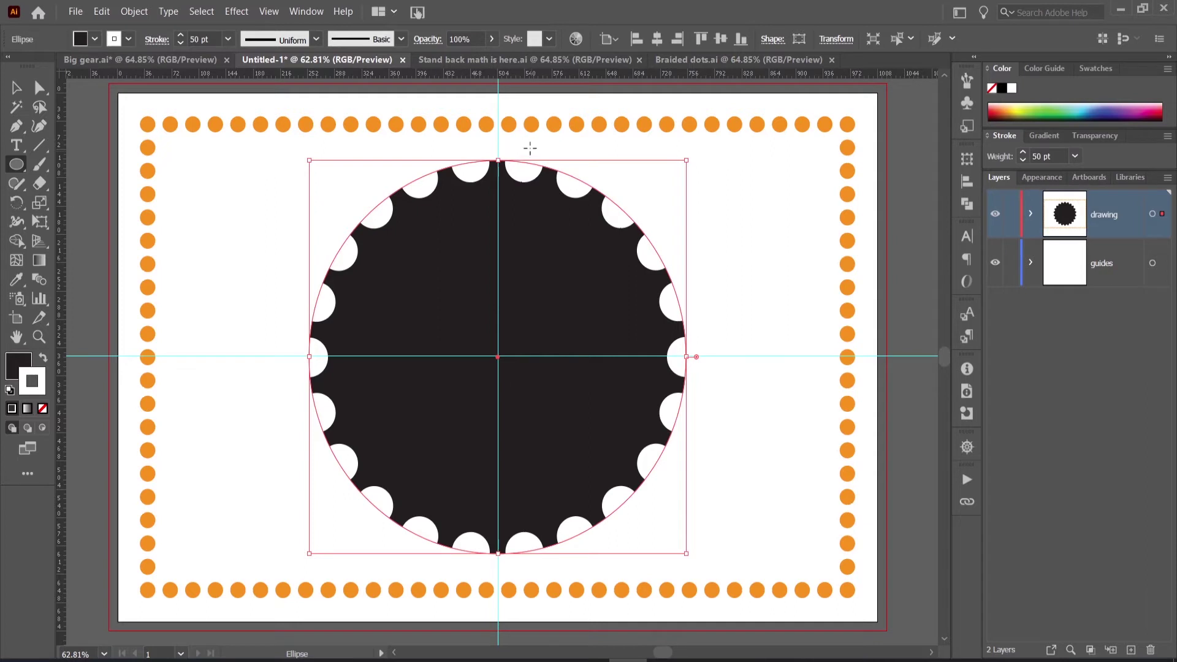
pyautogui.hotkey('ctrl', 'Tab')
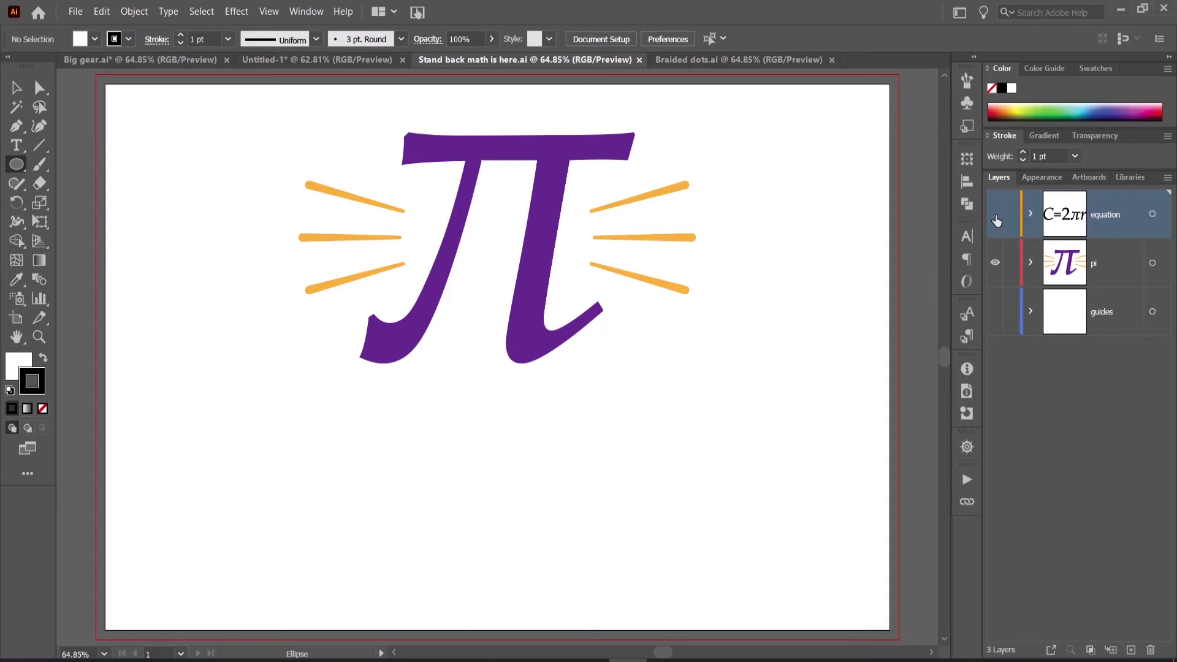
# Make the C=2πr equation layer visible in the pi document
pyautogui.click(995, 216)
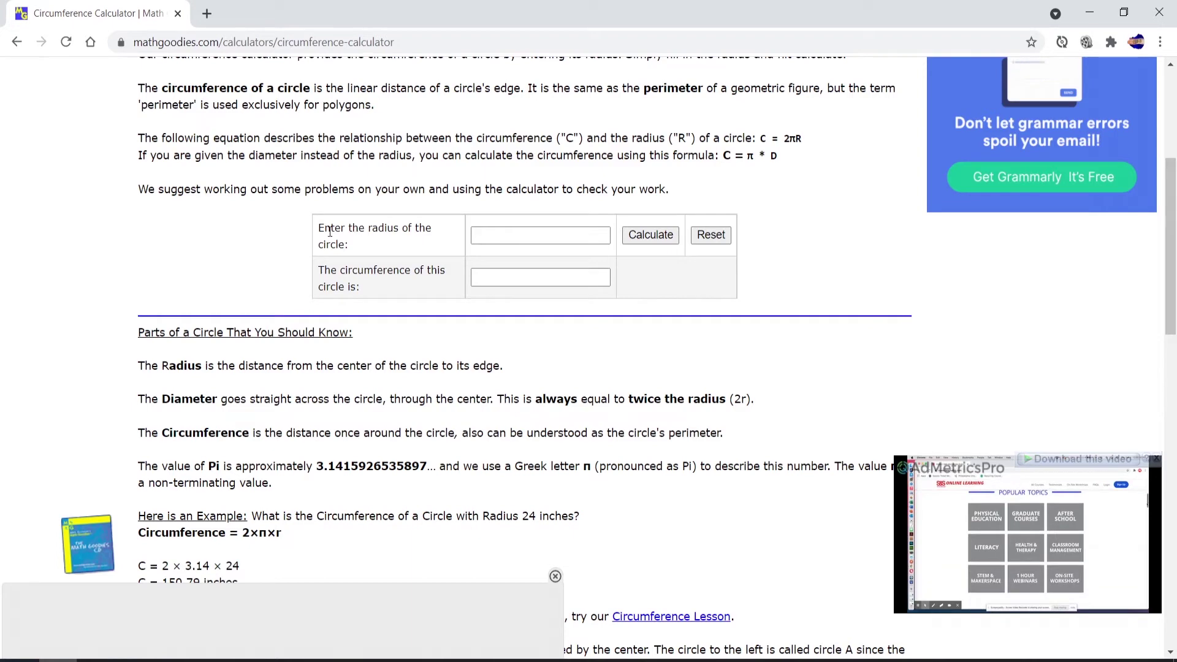
# Calculate the circumference for radius 250 and select the 1570.796 result
pyautogui.click(488, 235)
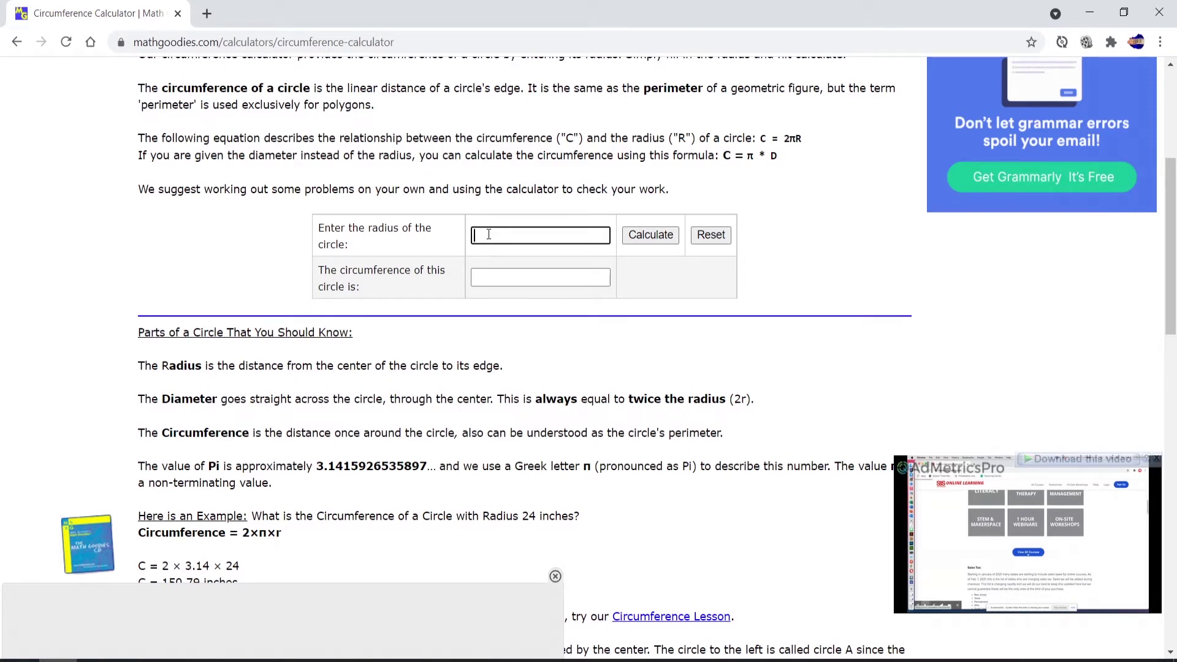
pyautogui.write('250')
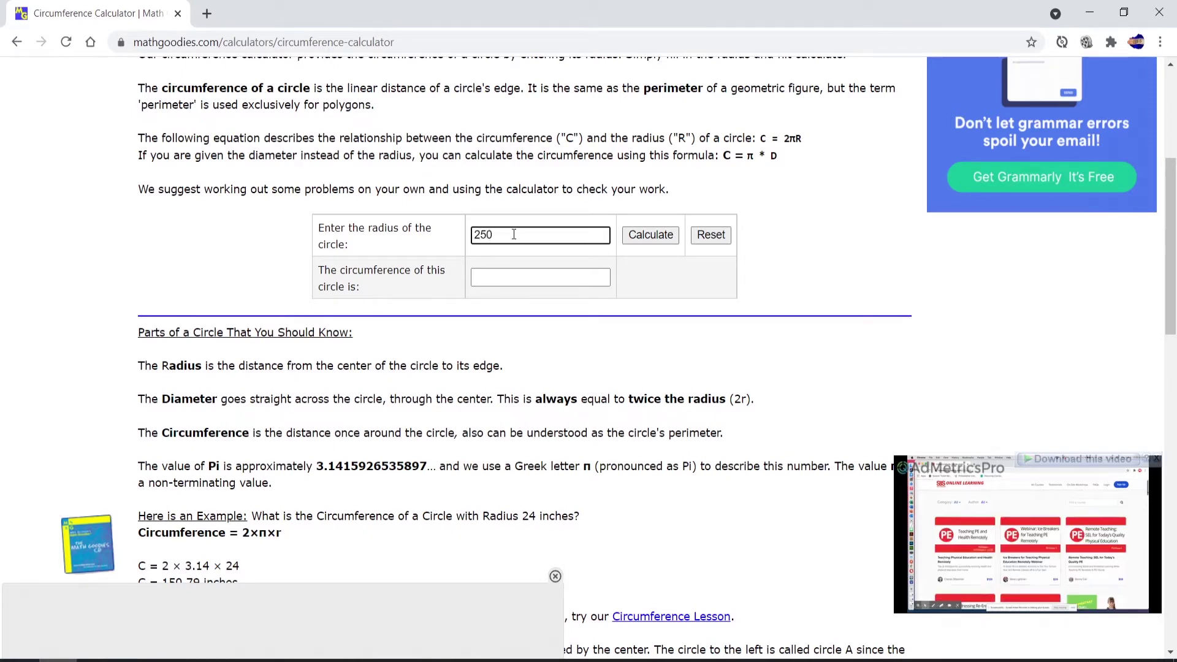
pyautogui.click(653, 235)
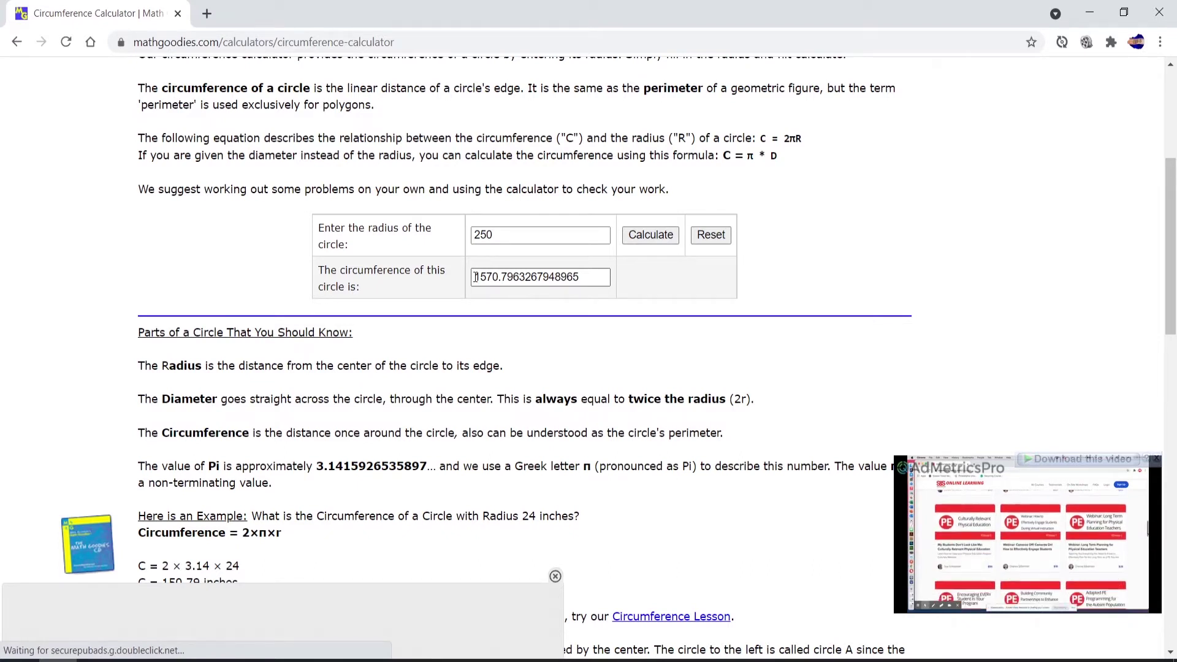
pyautogui.moveTo(476, 277); pyautogui.dragTo(521, 277)
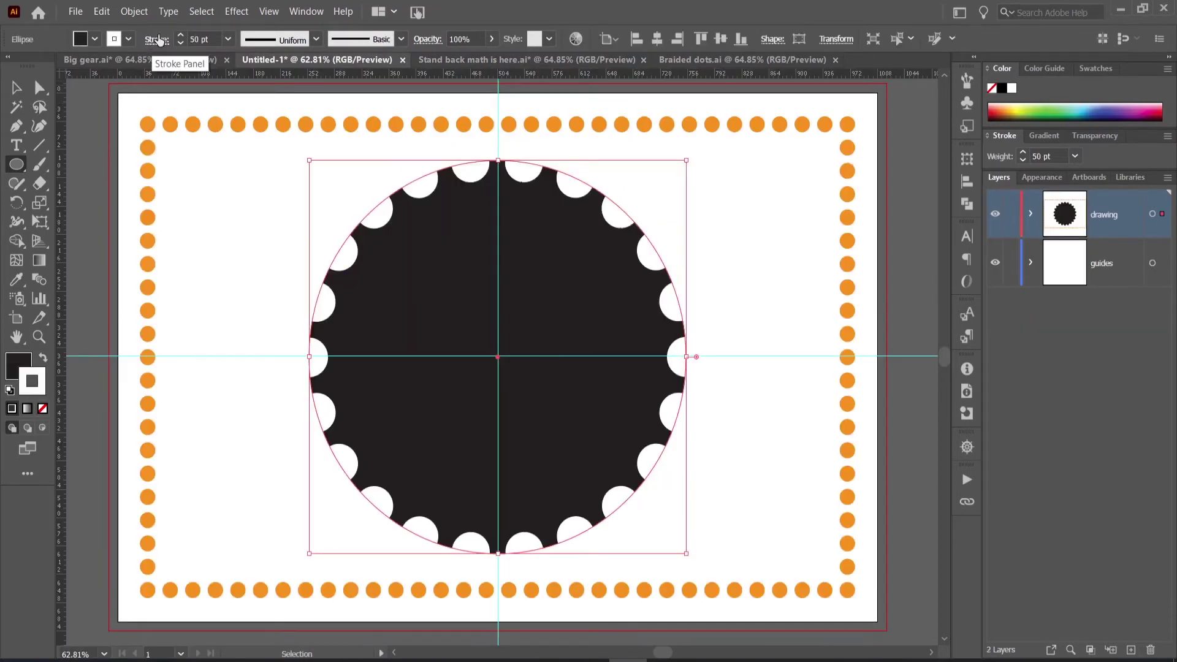
# Change the dash gap to 1025 pt, leaving only two white notches on the circle
pyautogui.click(157, 40)
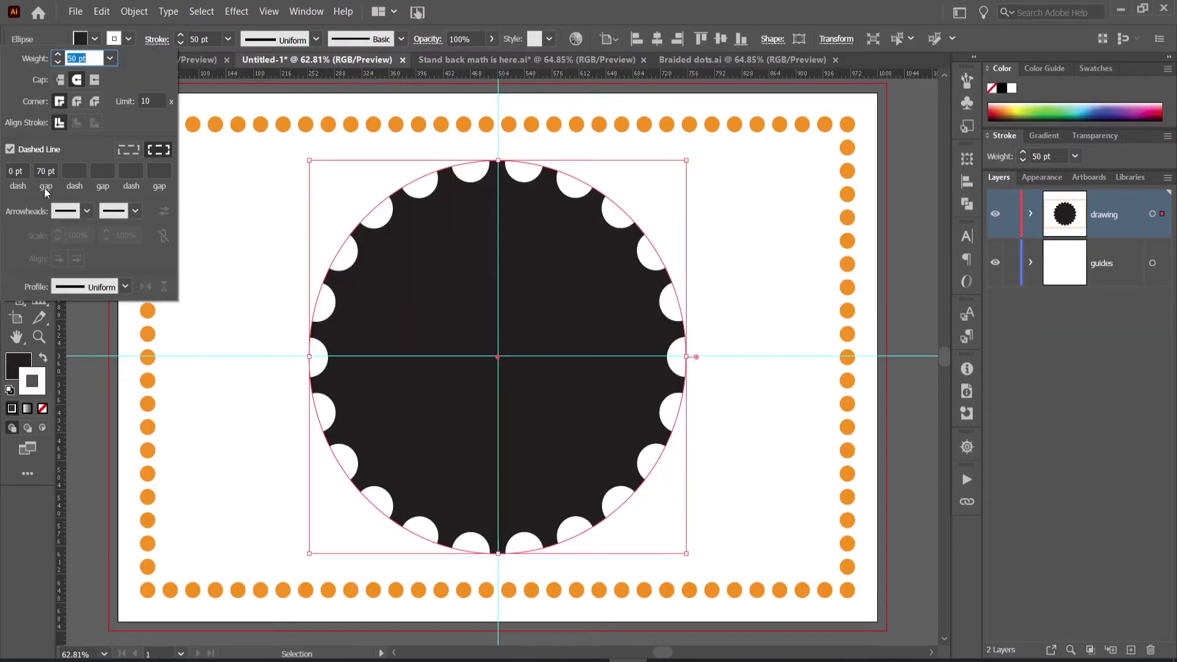
pyautogui.click(41, 172)
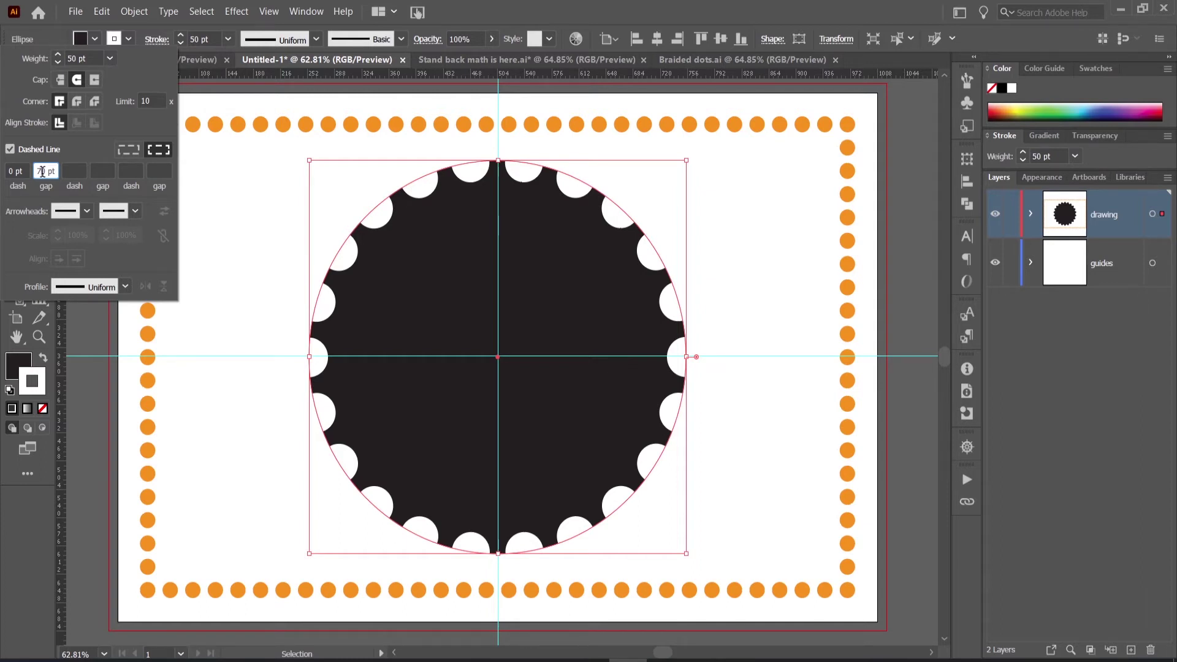
pyautogui.doubleClick(42, 171)
pyautogui.write('10')
pyautogui.write('25')
pyautogui.press('Tab')
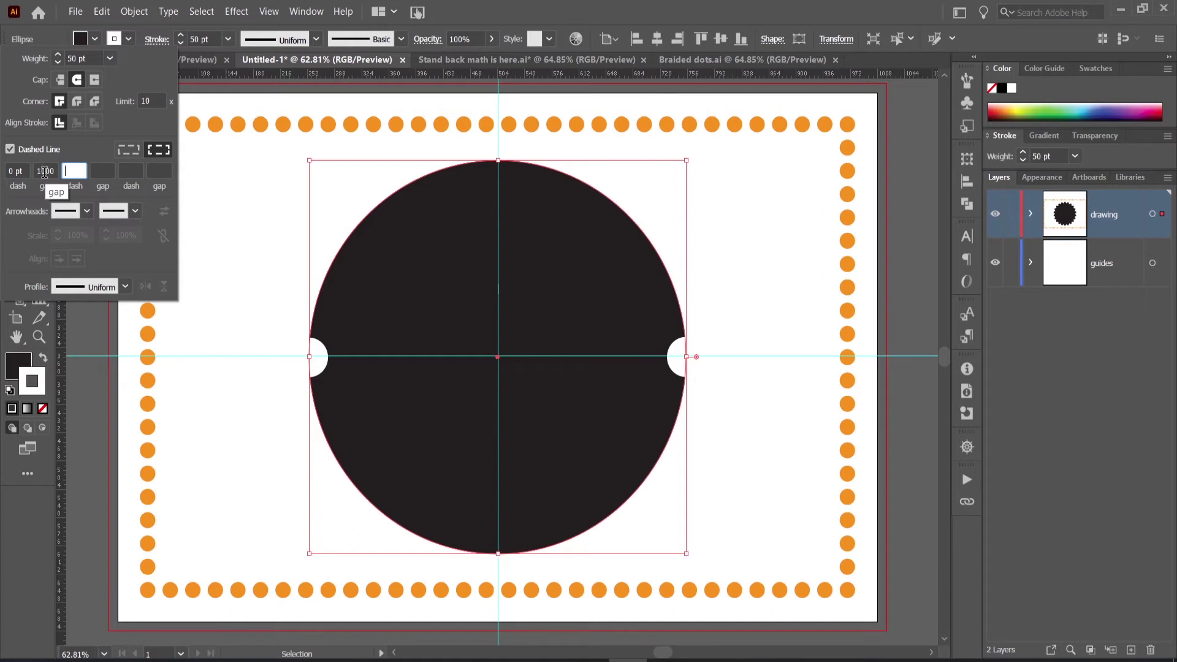
pyautogui.doubleClick(44, 171)
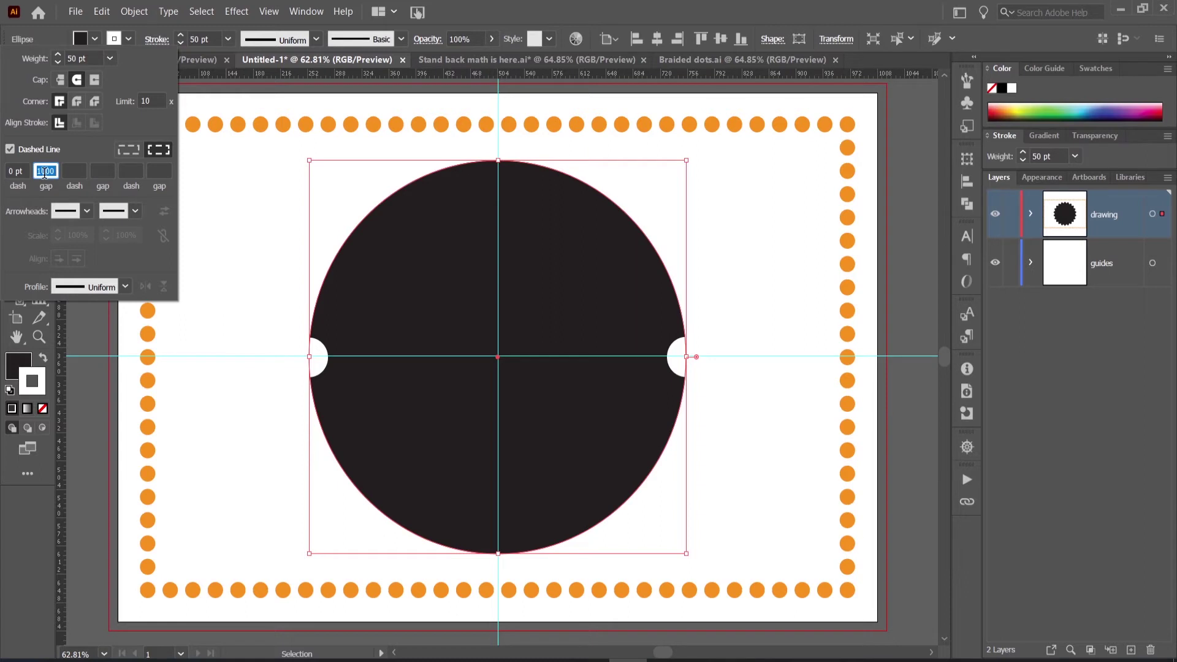
# Set the dash gap to circumference/20 (78.53 pt) with dashes aligned to corners
pyautogui.write('75 pt')
pyautogui.write('796/')
pyautogui.write('20')
pyautogui.press('Tab')
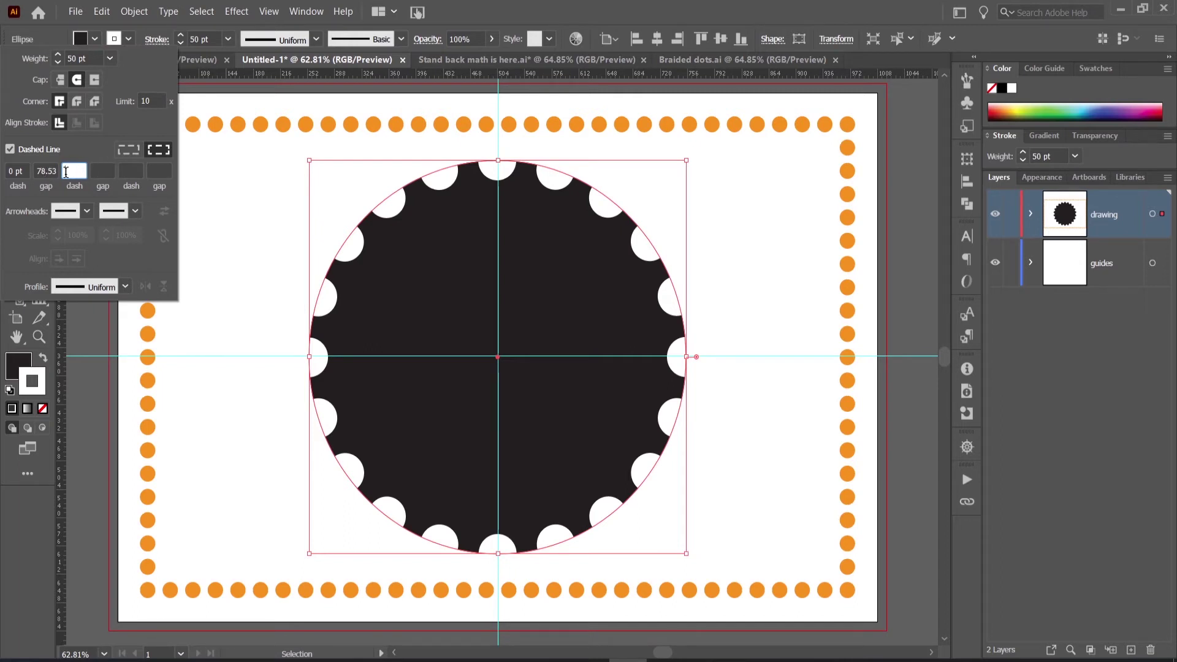
pyautogui.click(136, 156)
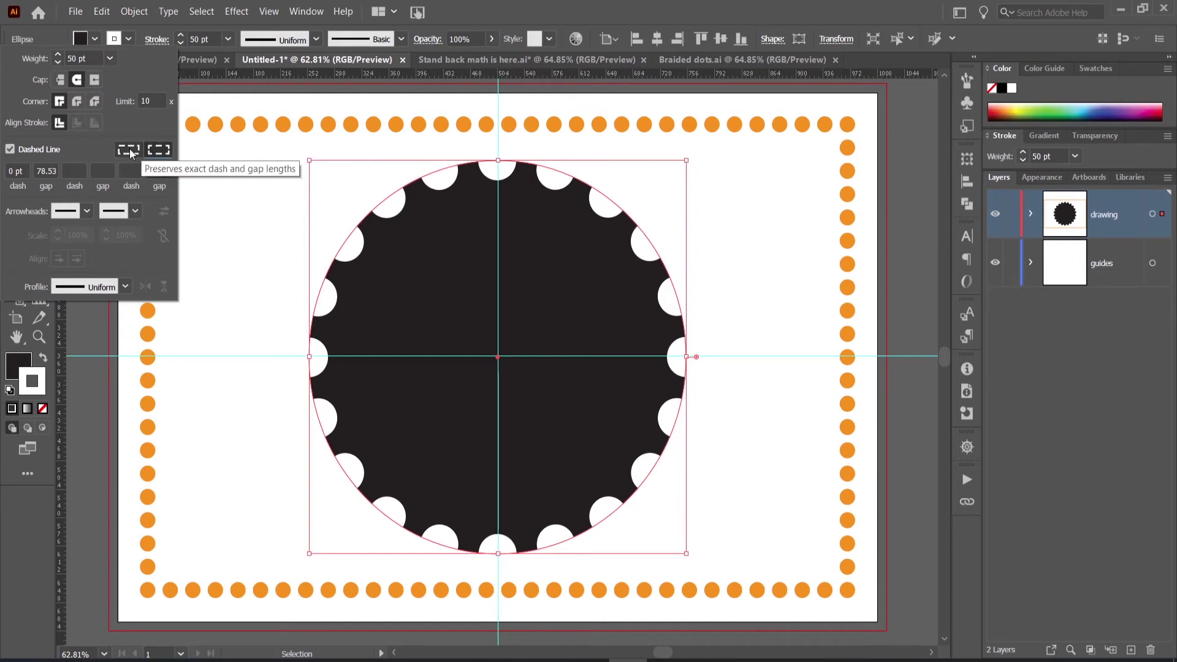
pyautogui.click(160, 153)
pyautogui.click(164, 155)
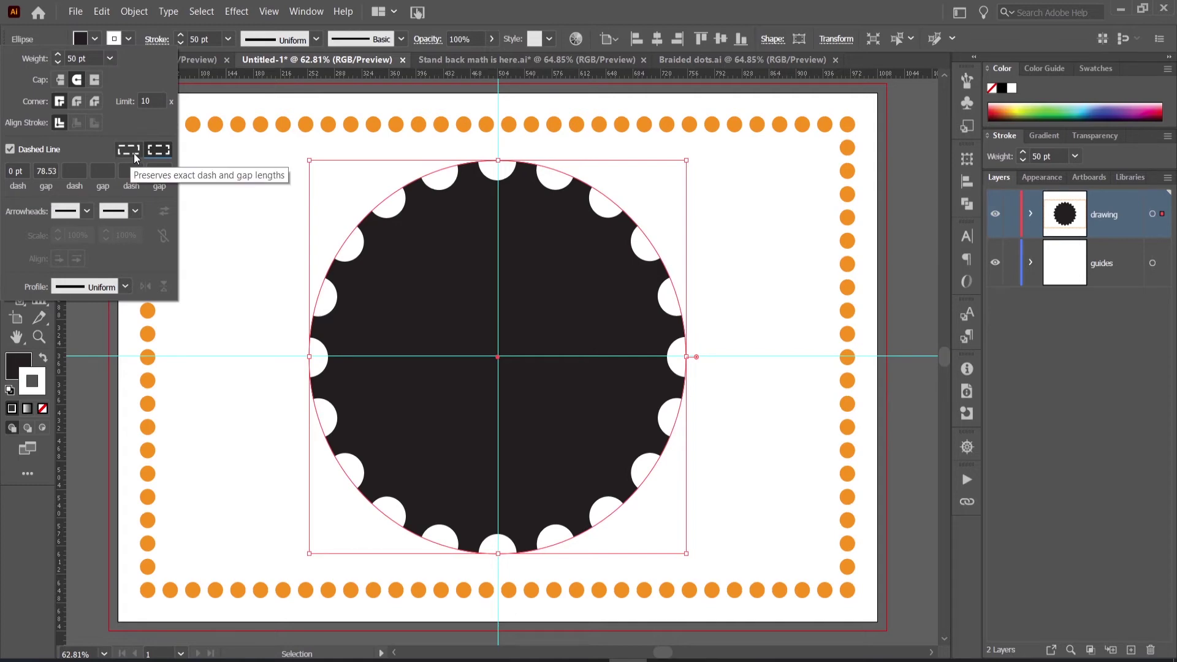
pyautogui.click(129, 150)
pyautogui.click(158, 152)
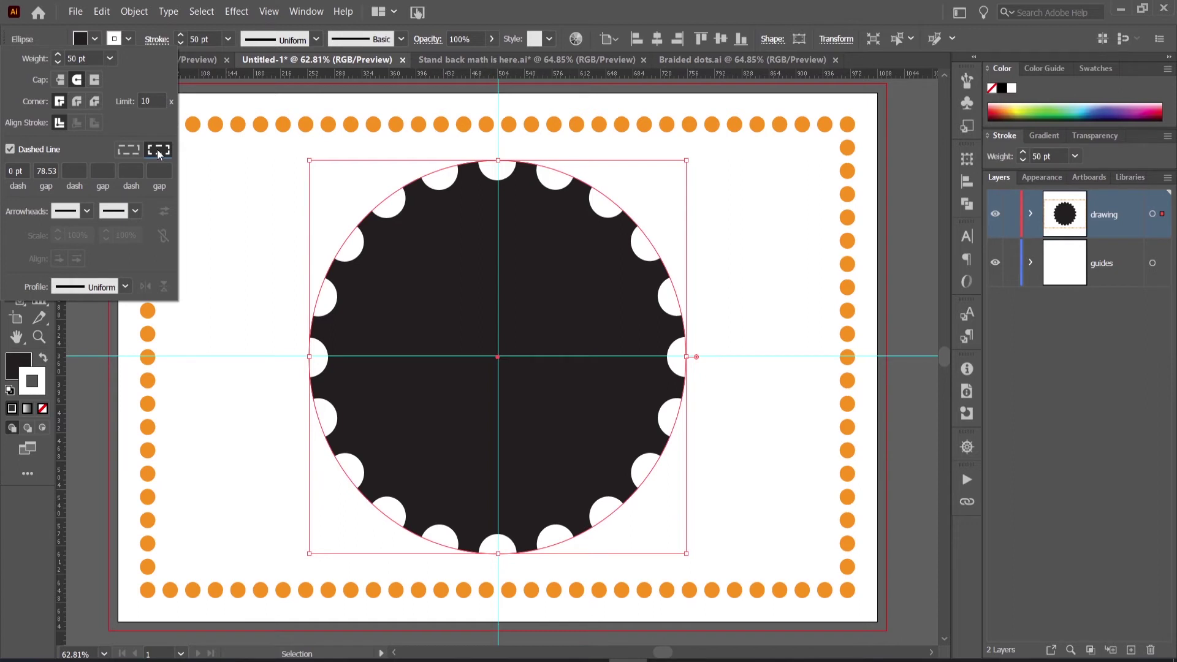
pyautogui.click(290, 272)
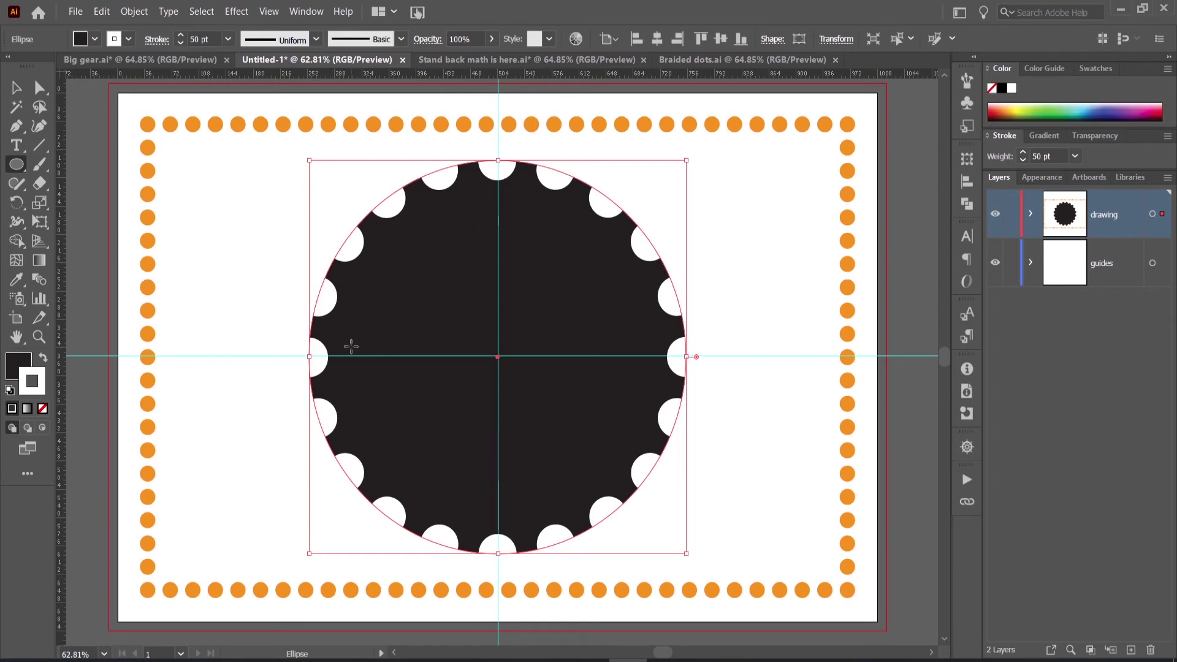
# Outline the dashed stroke and subtract the dots from the circle with Pathfinder Minus Front
pyautogui.click(134, 11)
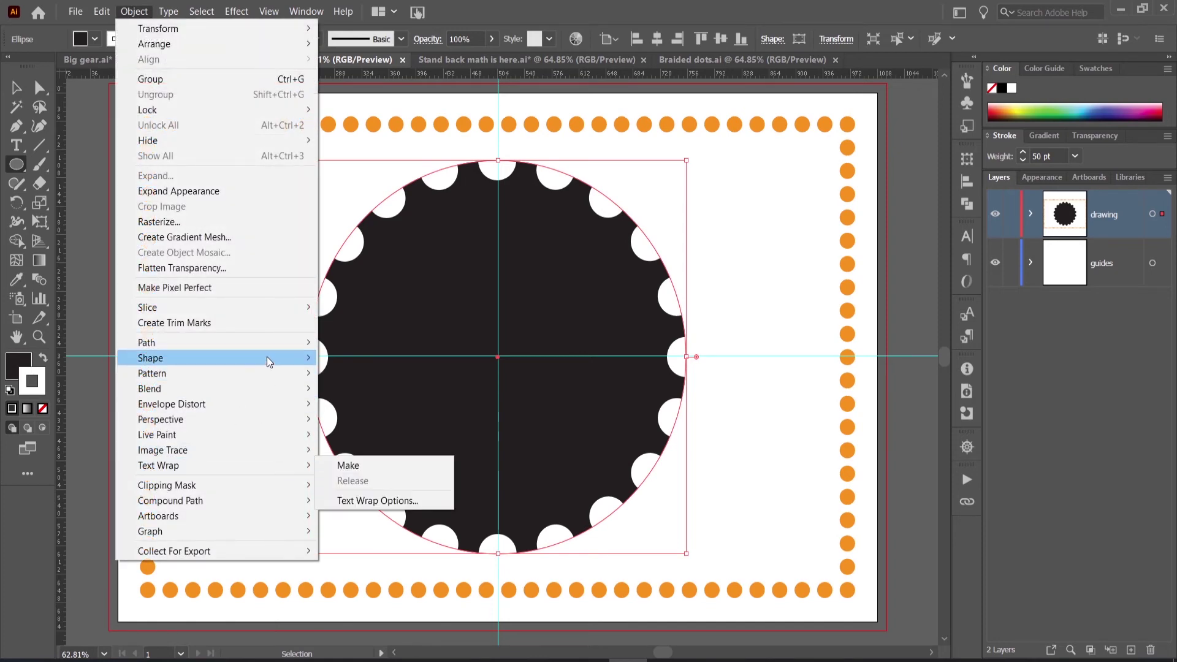
pyautogui.moveTo(146, 342)
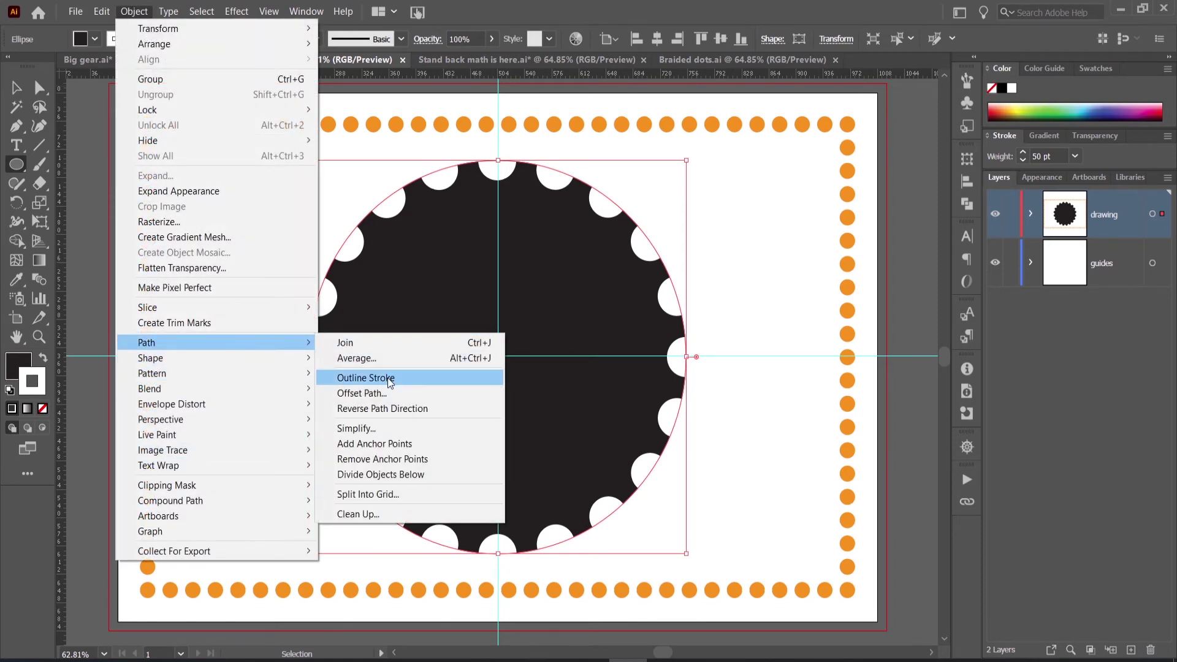
pyautogui.click(387, 378)
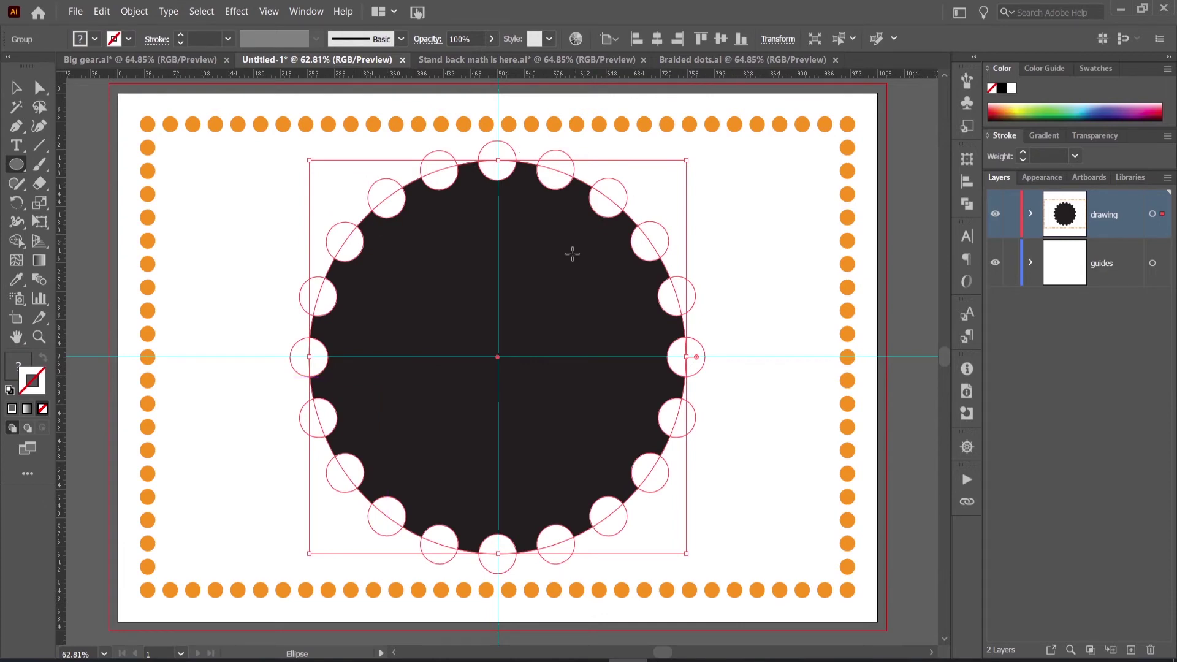
pyautogui.click(965, 205)
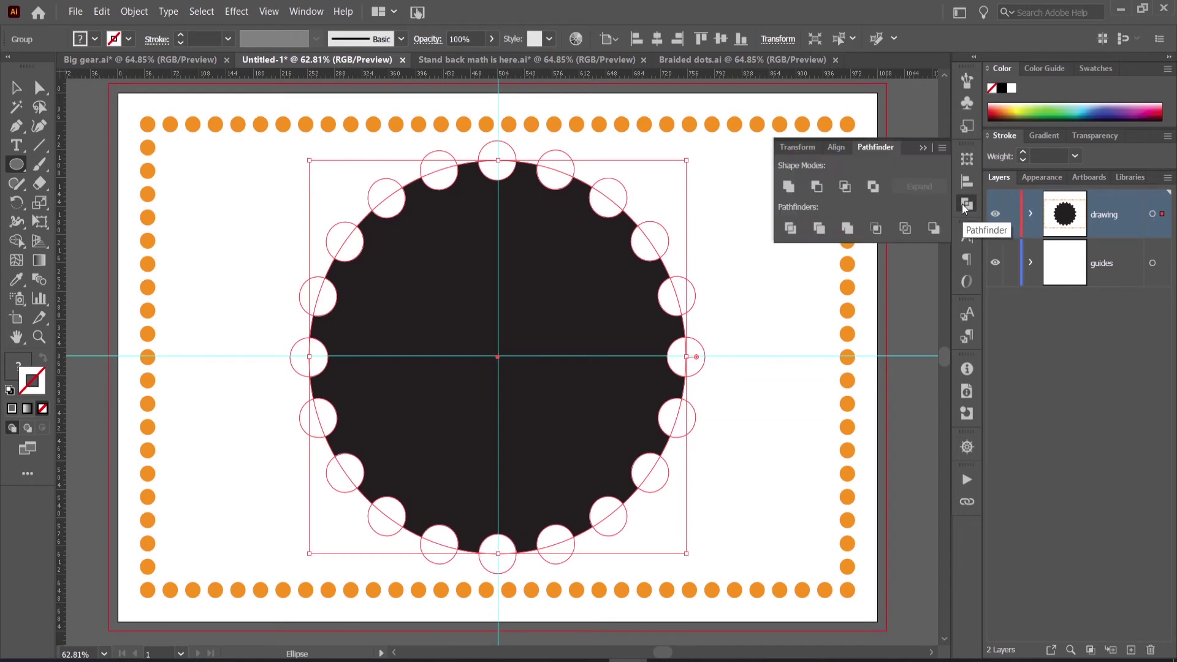
pyautogui.click(961, 203)
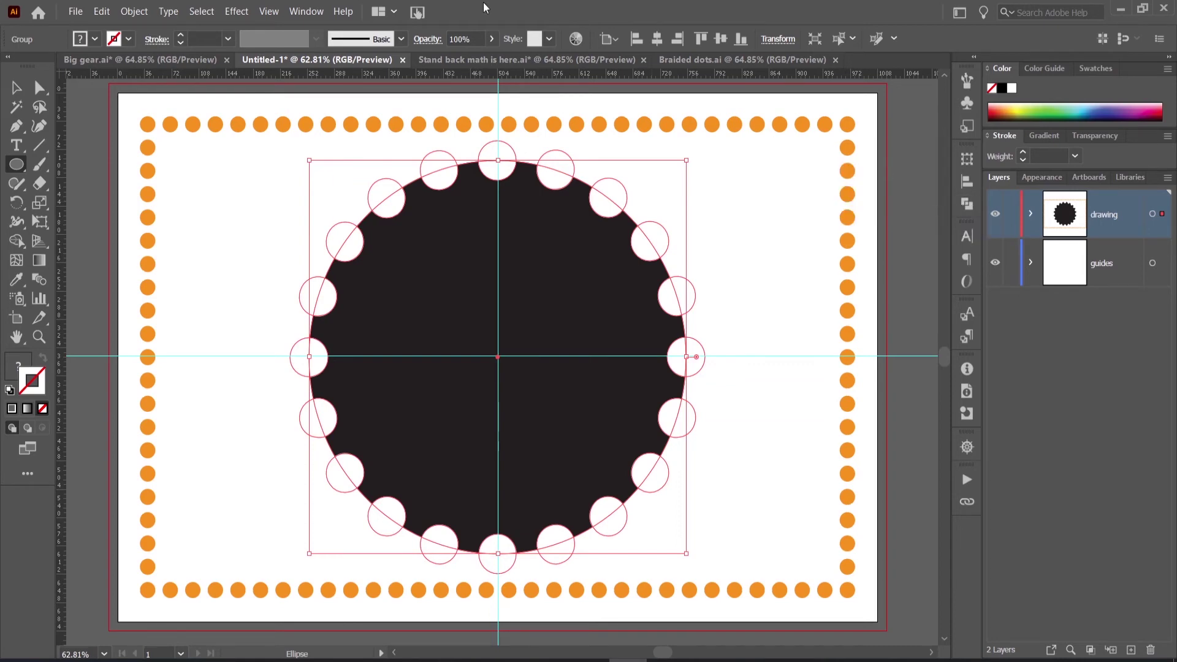
pyautogui.click(306, 11)
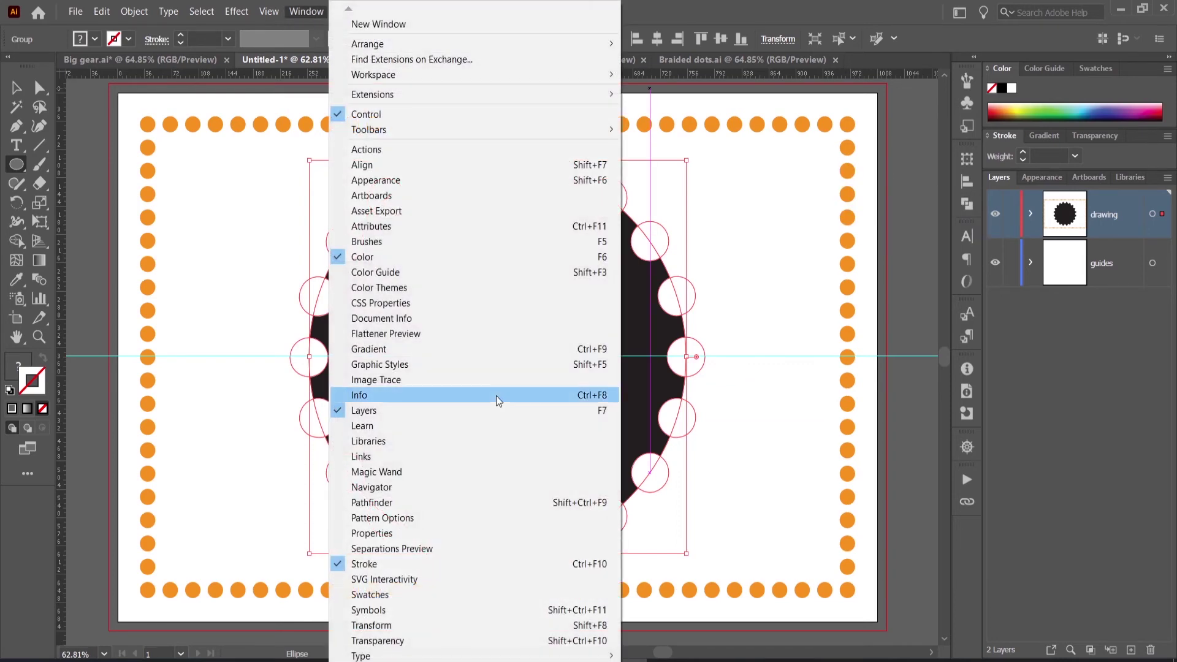
pyautogui.click(411, 502)
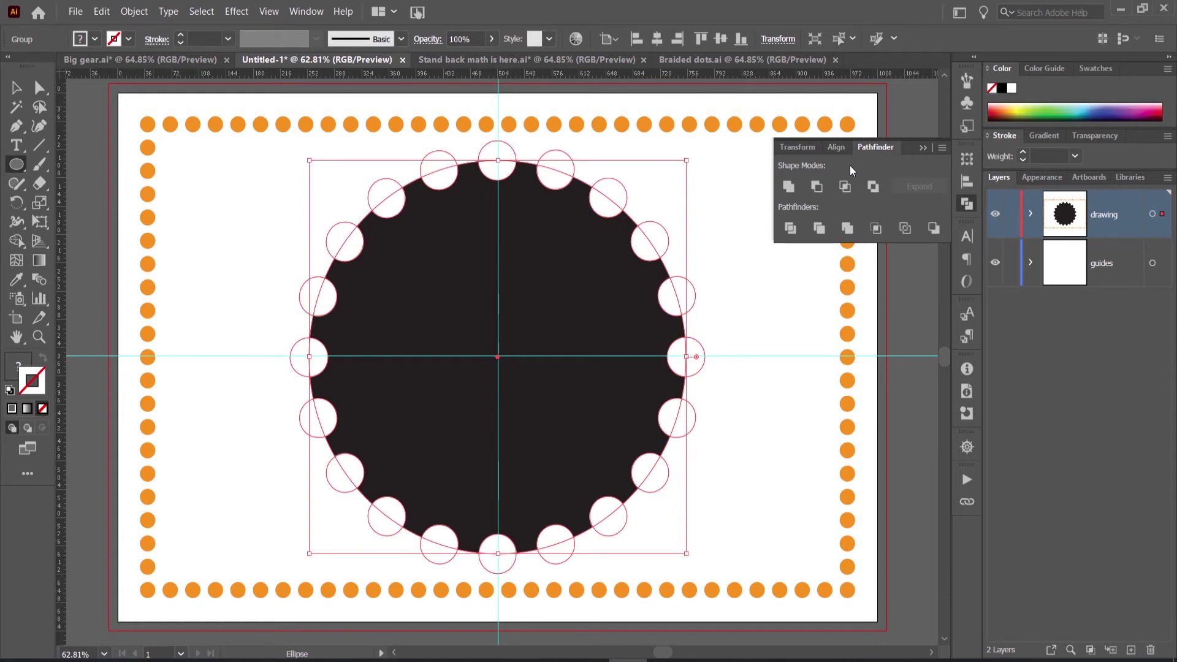
pyautogui.click(816, 187)
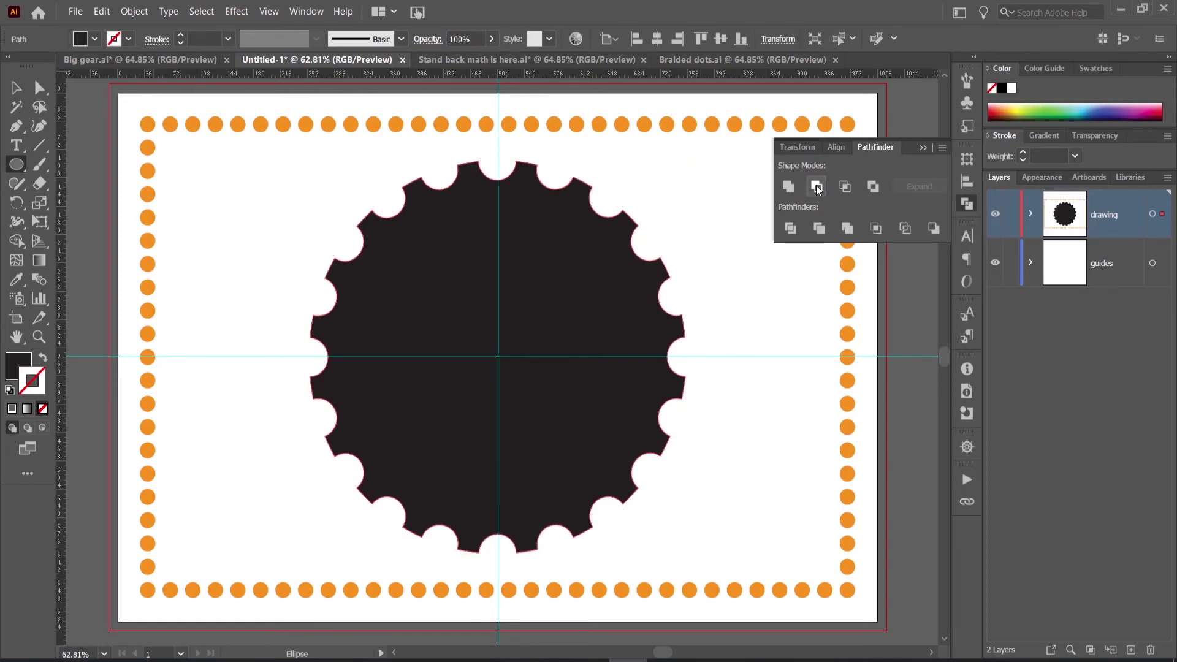
# Close Pathfinder and Alt-drag a circle out from the page centre, about 311 pt across
pyautogui.click(964, 205)
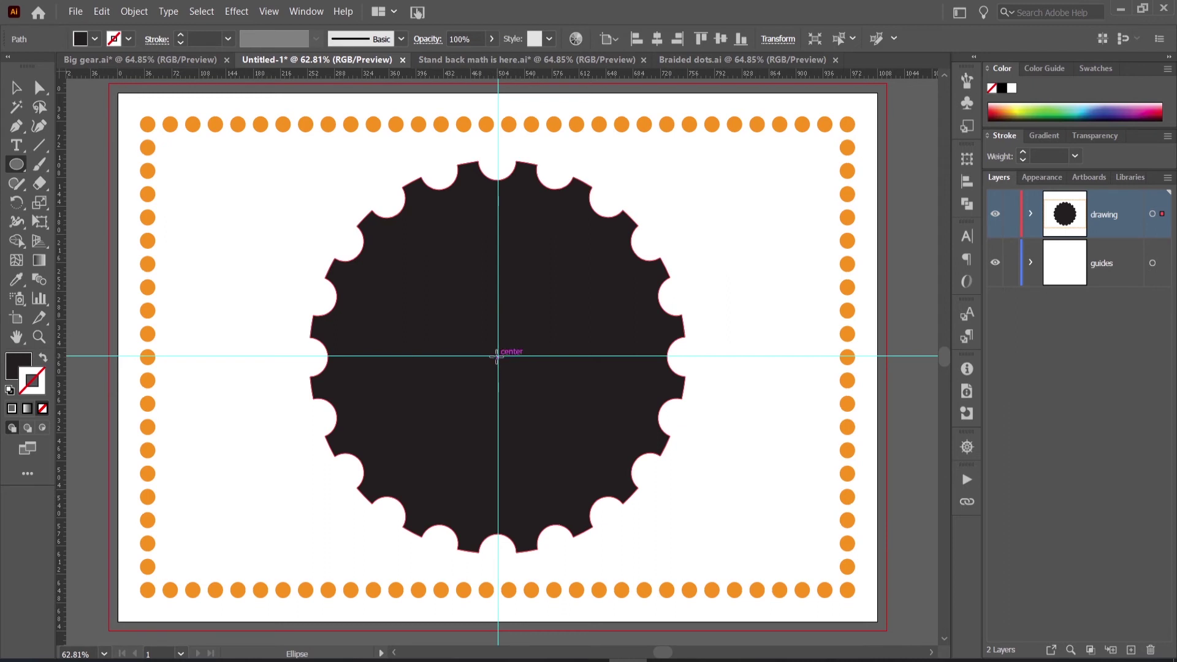
pyautogui.moveTo(497, 356); pyautogui.dragTo(616, 479)
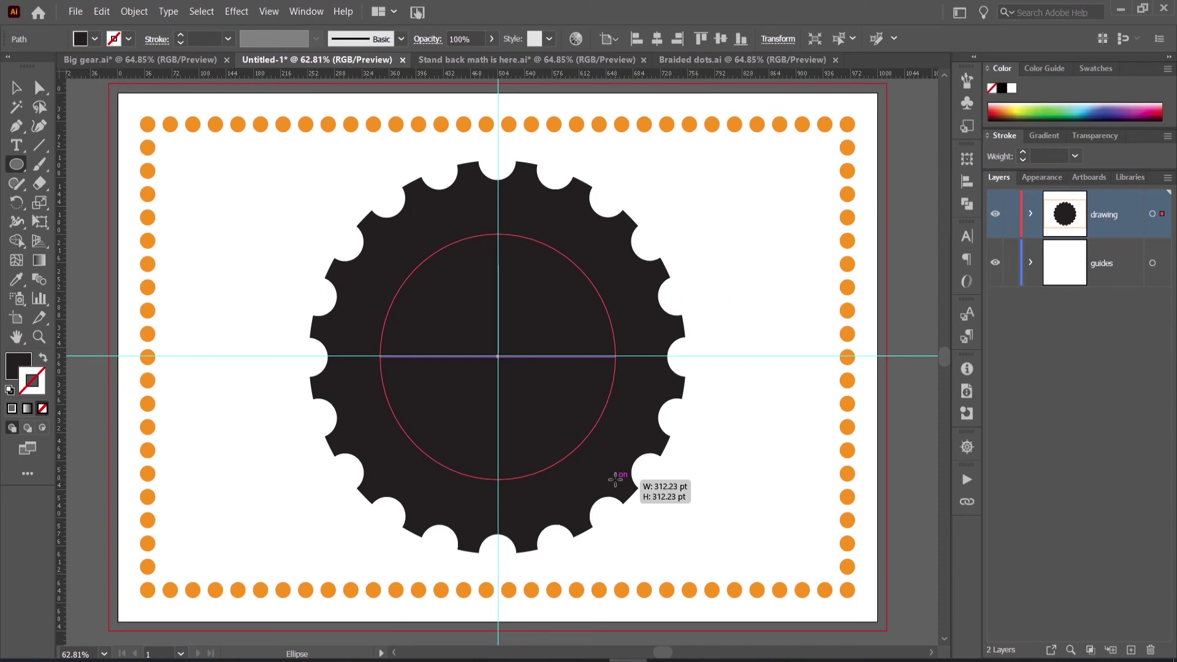
pyautogui.moveTo(616, 479); pyautogui.dragTo(610, 478)
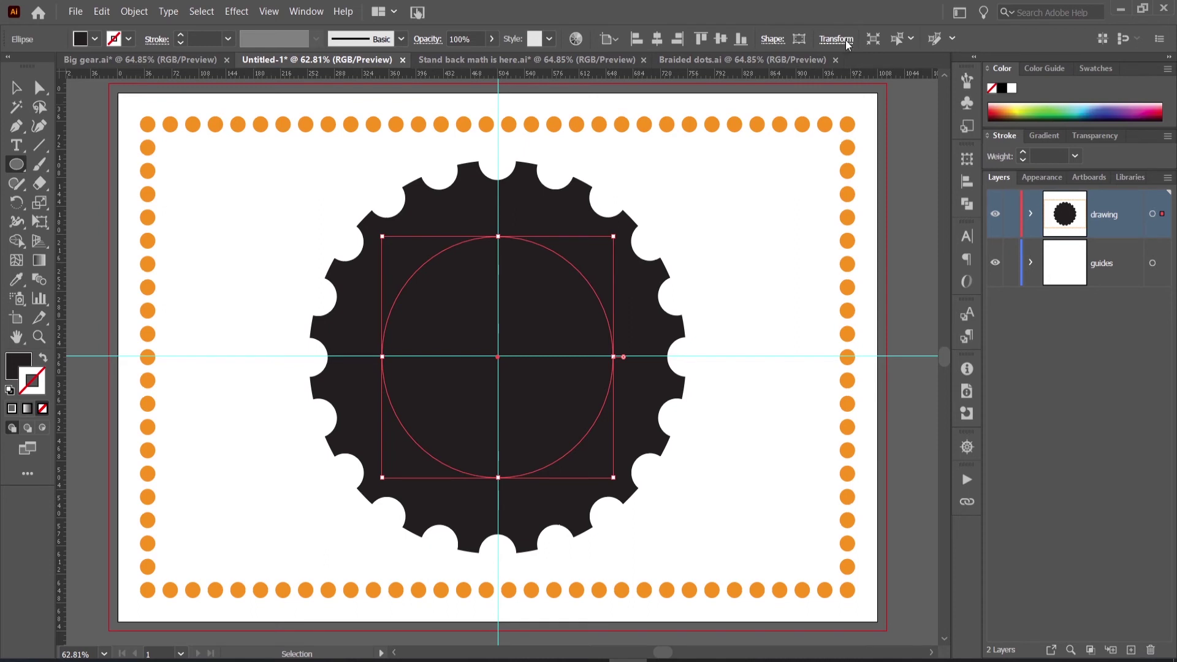
# Resize the inner circle to exactly 300 pt wide by 300 pt high
pyautogui.click(846, 44)
pyautogui.click(790, 65)
pyautogui.doubleClick(791, 65)
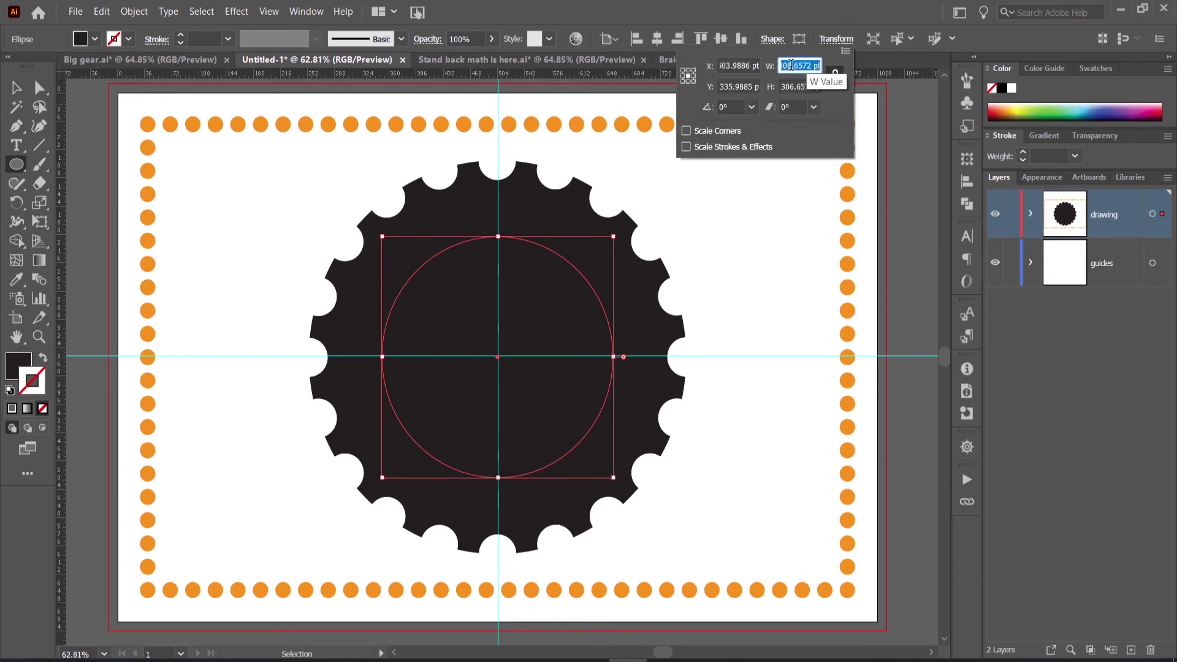
pyautogui.write('300')
pyautogui.press('Tab')
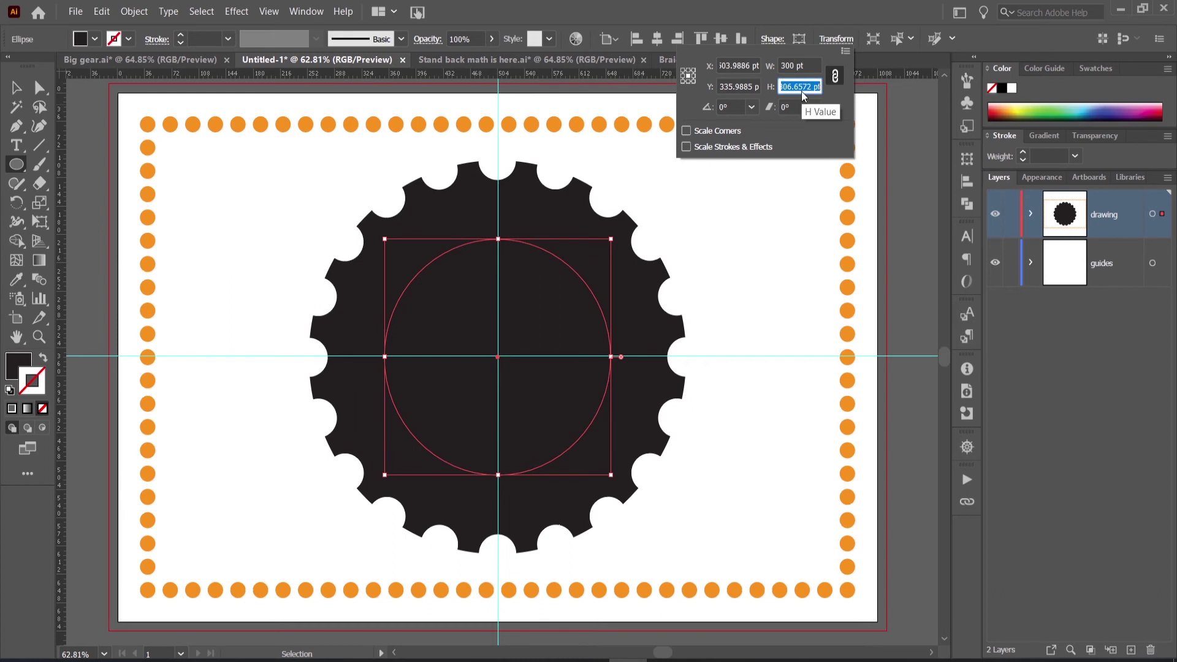
pyautogui.write('300')
pyautogui.click(810, 68)
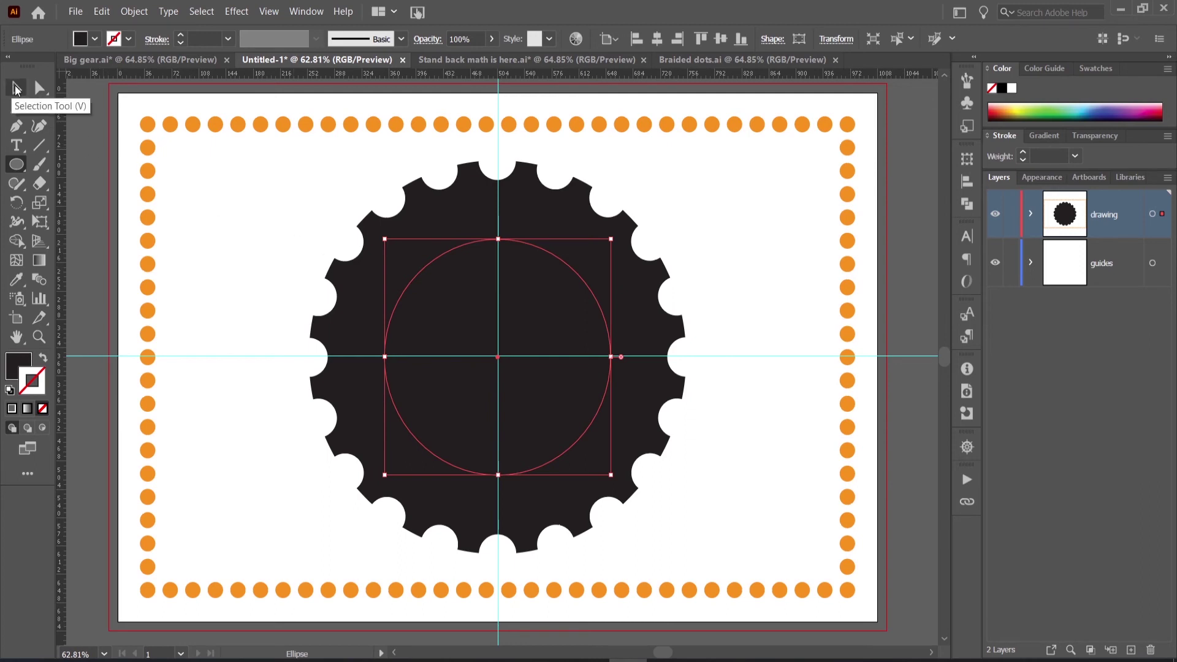
# Select the gear and inner circle and make a compound path to hollow the centre
pyautogui.click(16, 89)
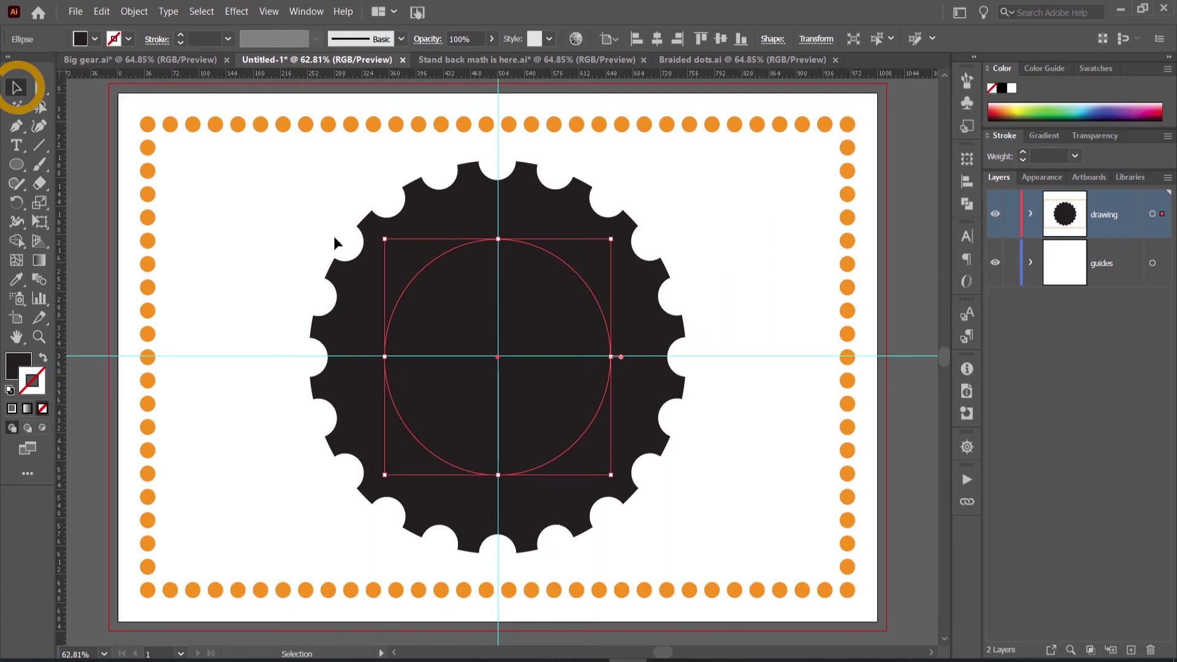
pyautogui.click(269, 223)
pyautogui.moveTo(281, 236); pyautogui.dragTo(461, 315)
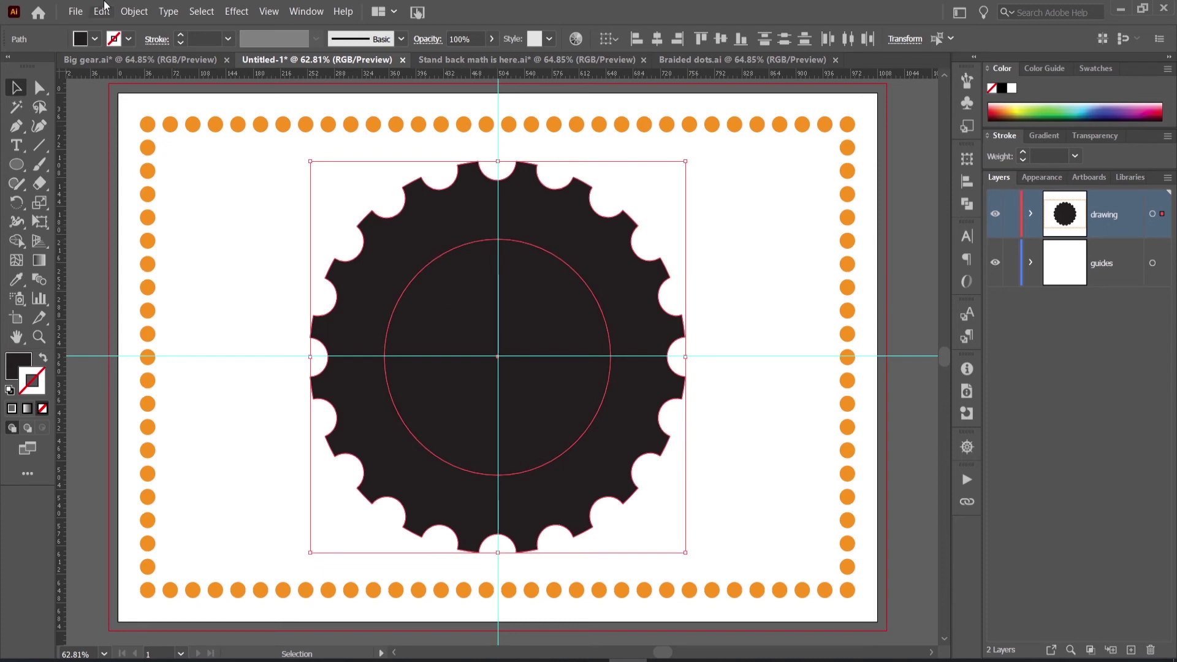
pyautogui.hotkey('ctrl', 'a')
pyautogui.click(134, 11)
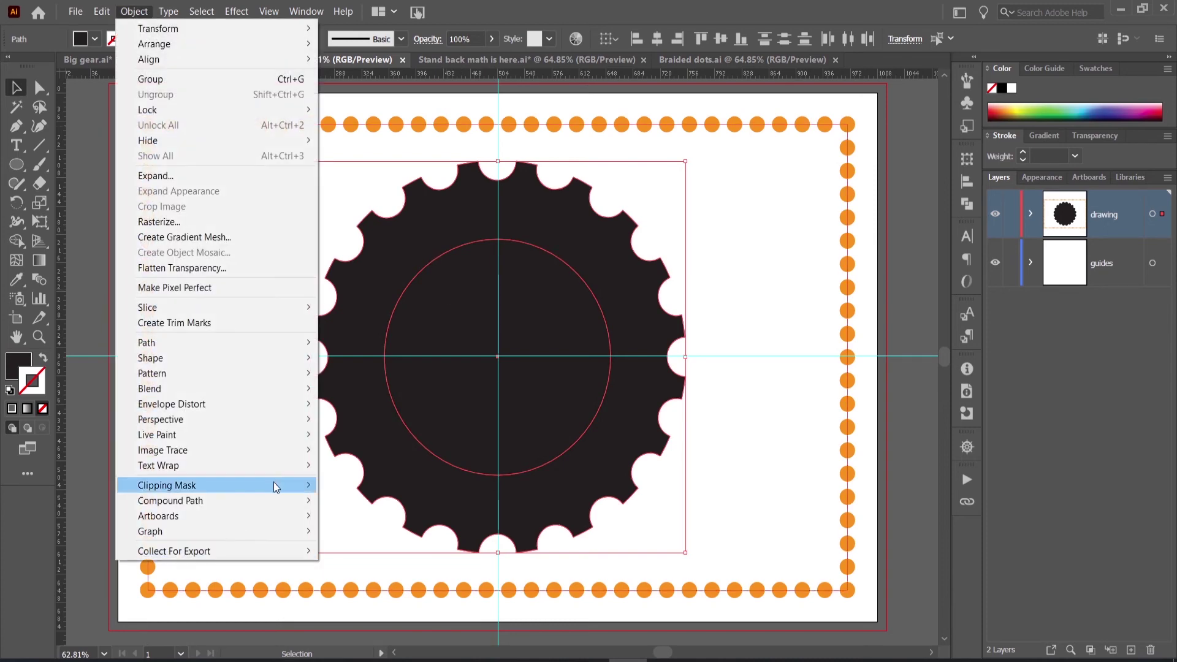
pyautogui.moveTo(170, 500)
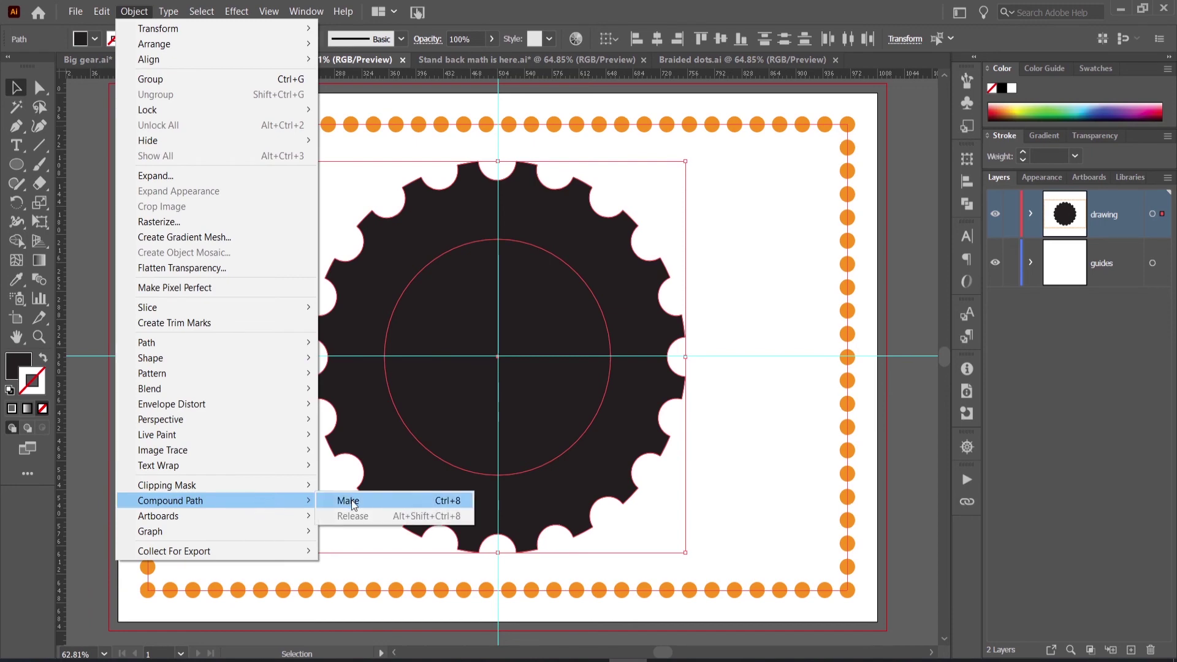
pyautogui.click(349, 501)
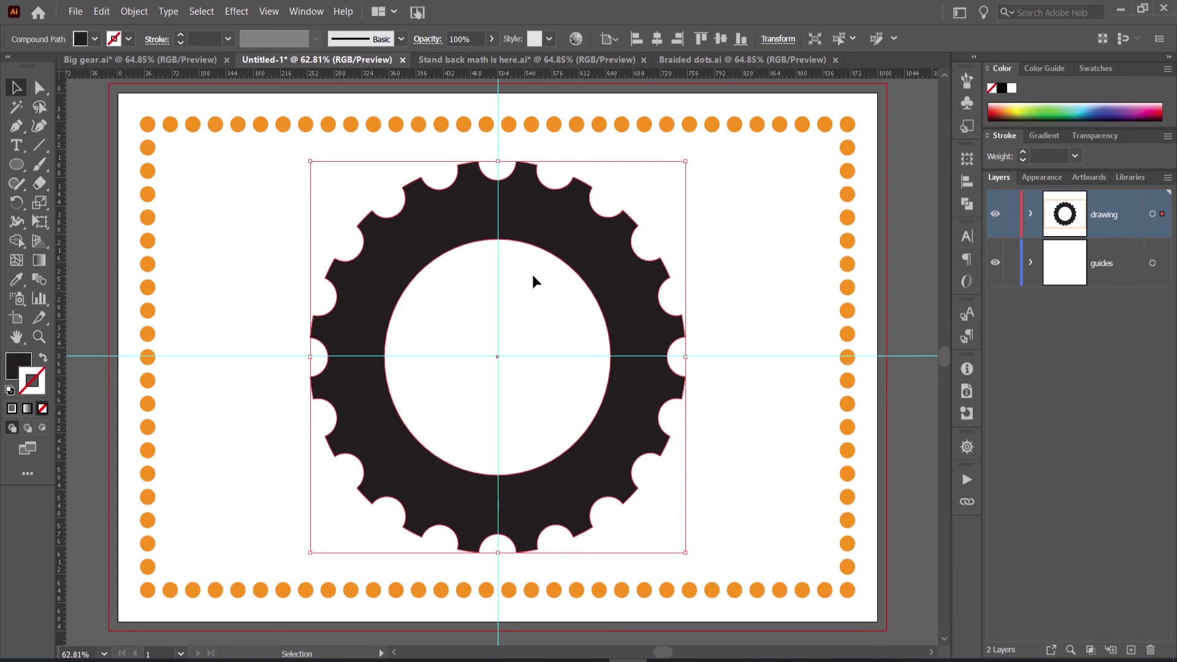
pyautogui.click(238, 228)
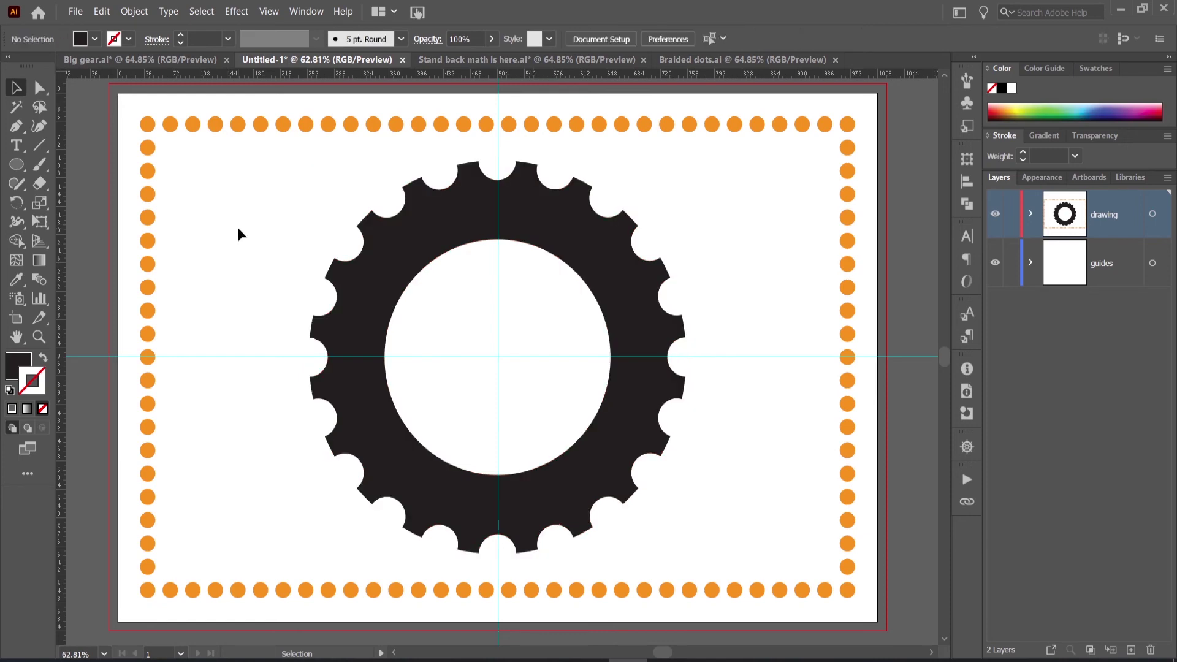
pyautogui.click(452, 229)
pyautogui.press('ctrl')
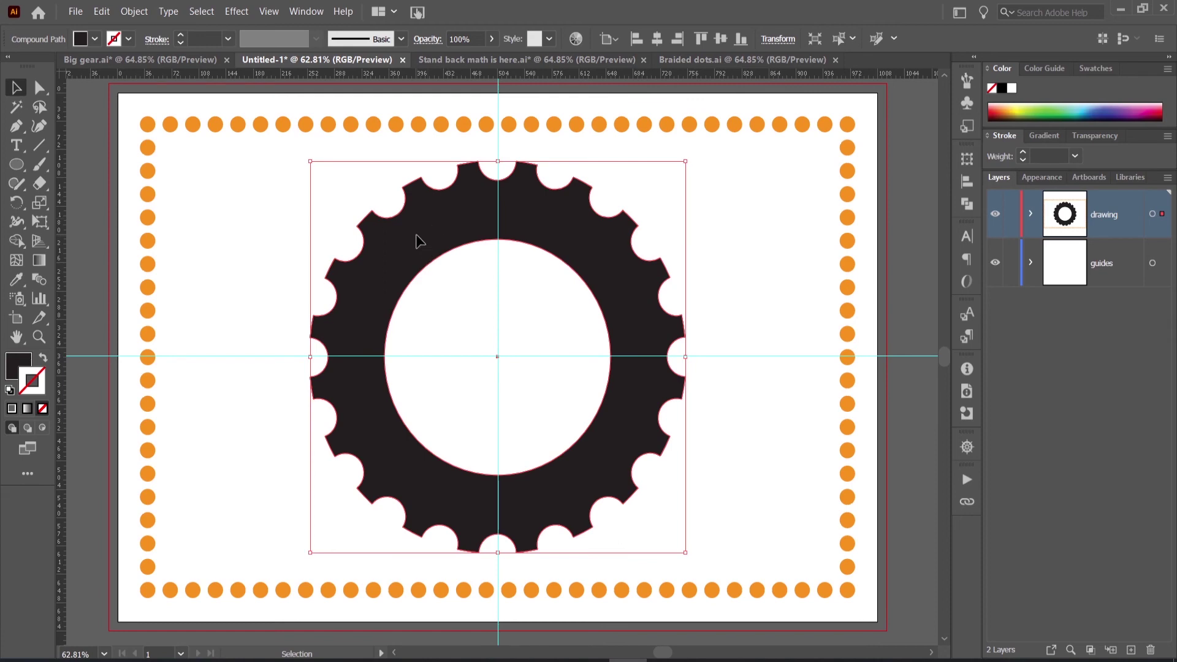
pyautogui.moveTo(419, 240); pyautogui.dragTo(513, 239)
pyautogui.press('ctrl')
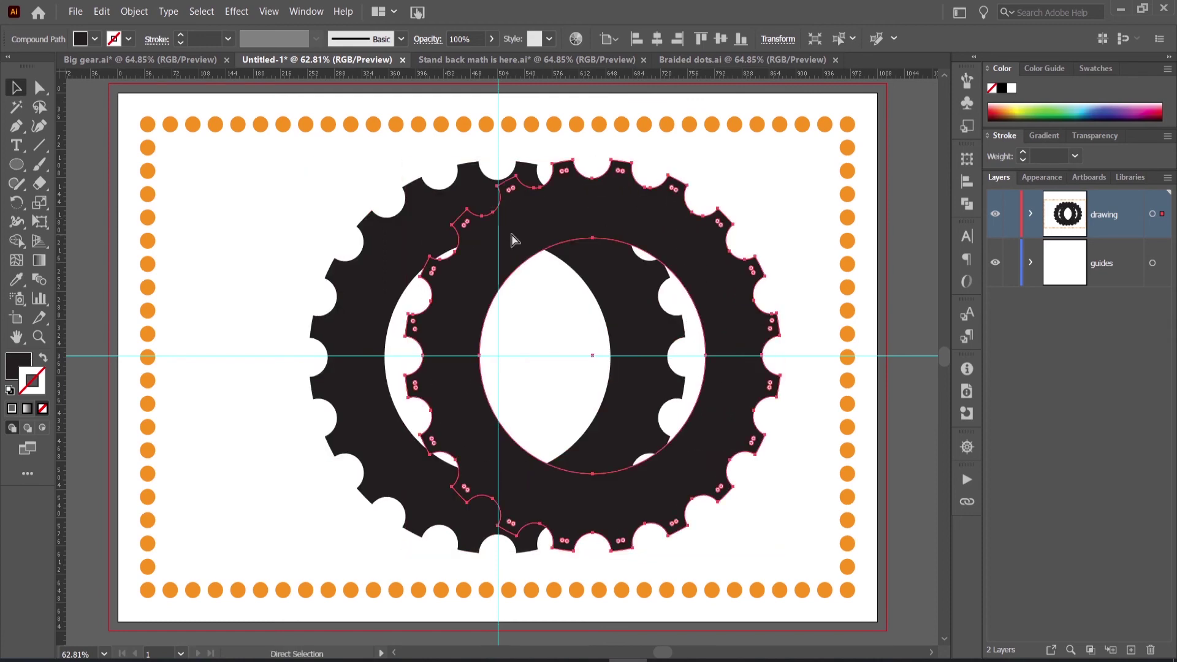
pyautogui.hotkey('ctrl', 'z')
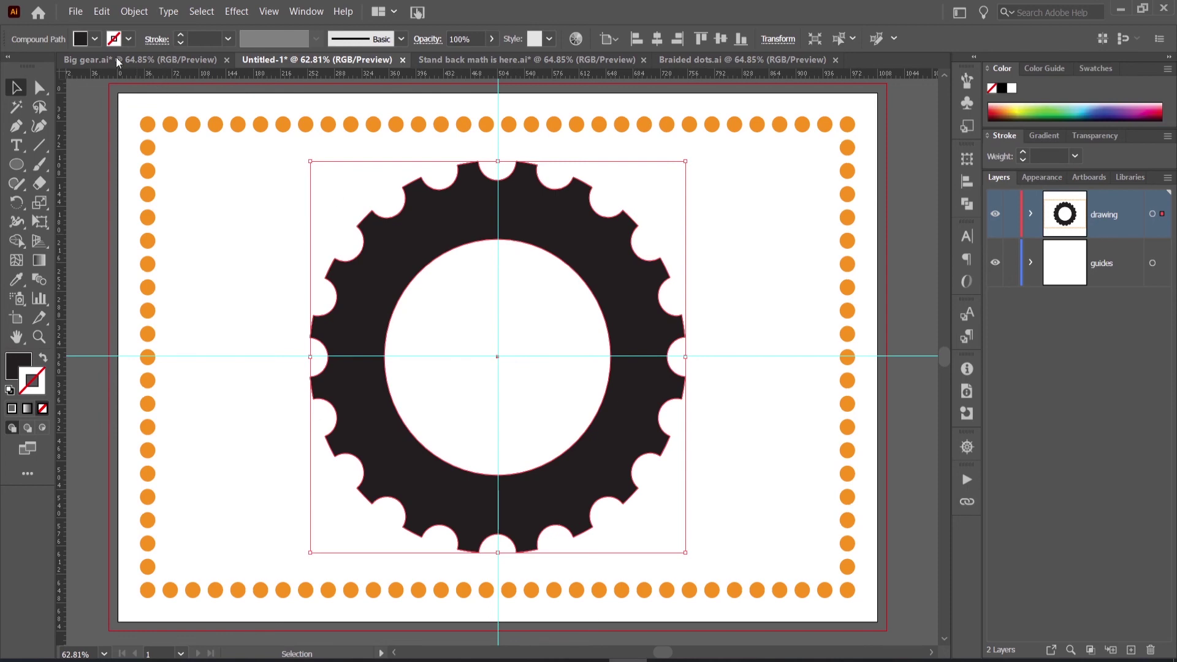
# Fill the gear orange and give it a 4 pt black stroke
pyautogui.click(95, 39)
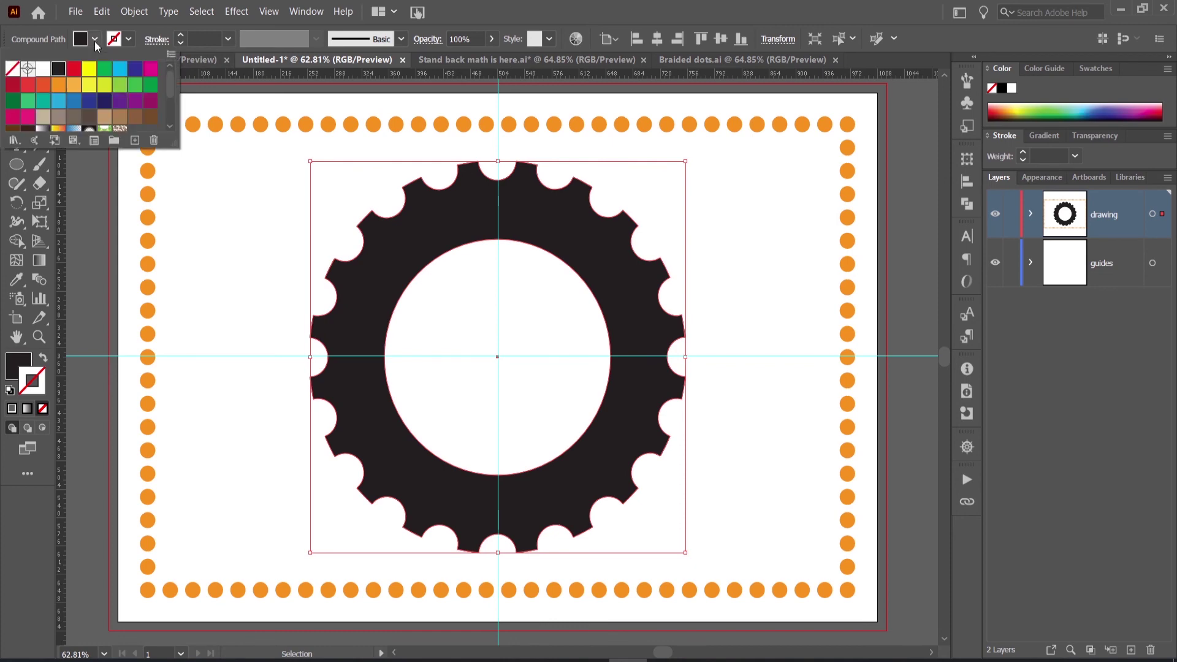
pyautogui.click(73, 90)
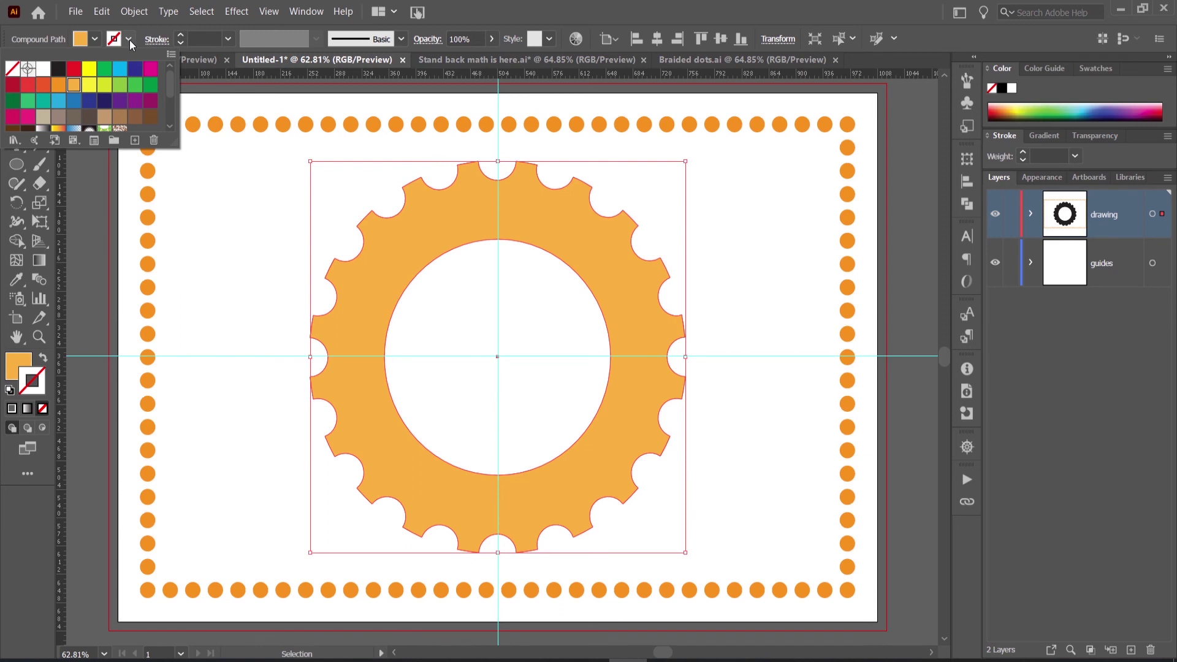
pyautogui.click(193, 39)
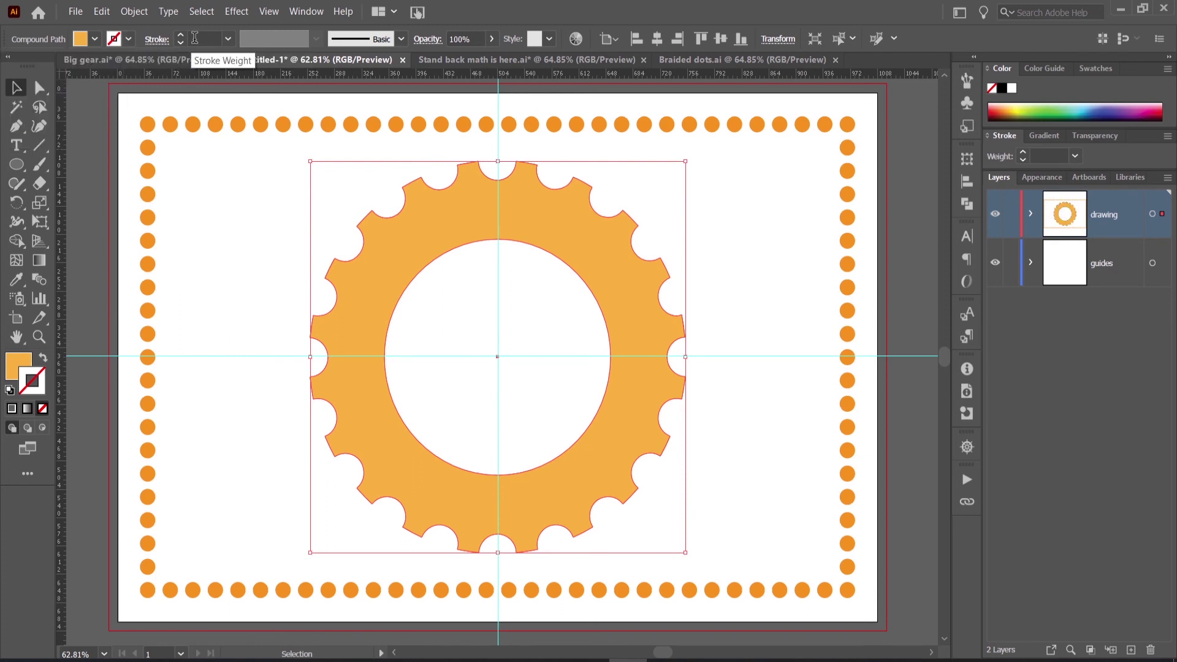
pyautogui.click(194, 38)
pyautogui.write('4')
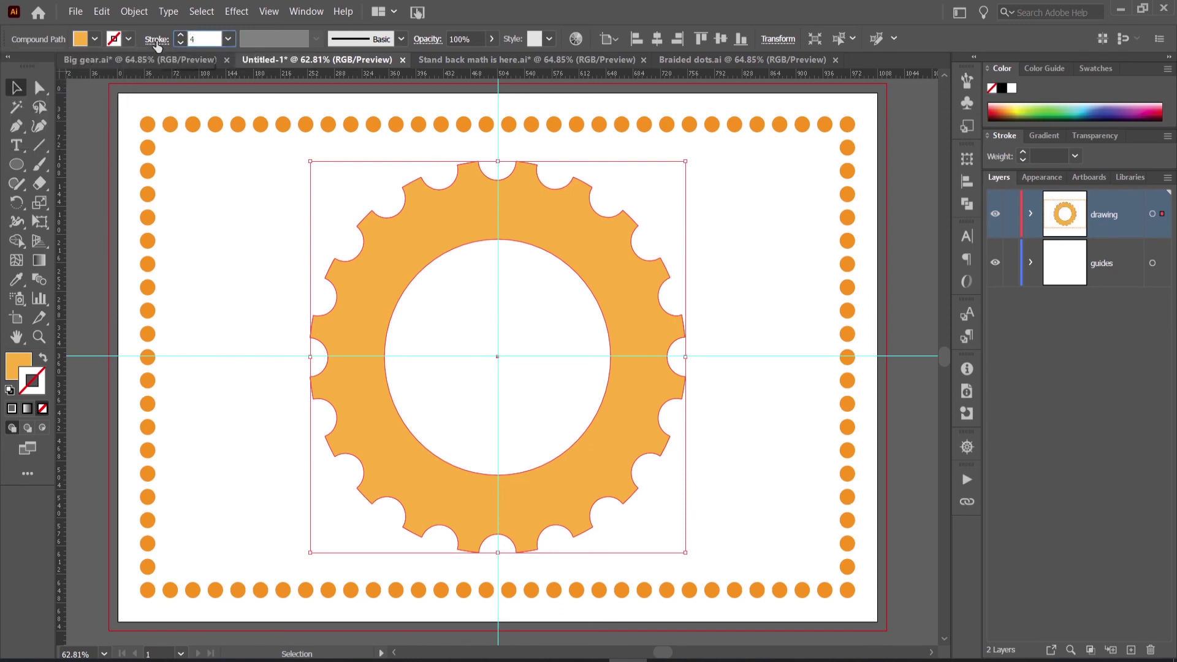
pyautogui.click(128, 39)
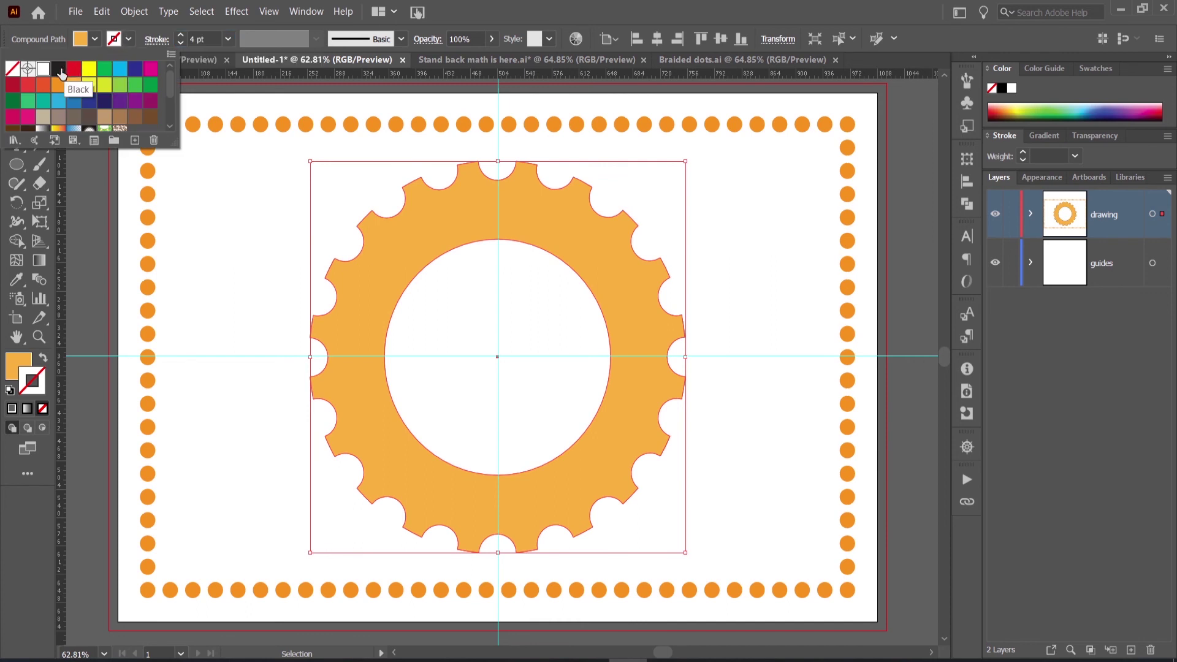
pyautogui.click(59, 69)
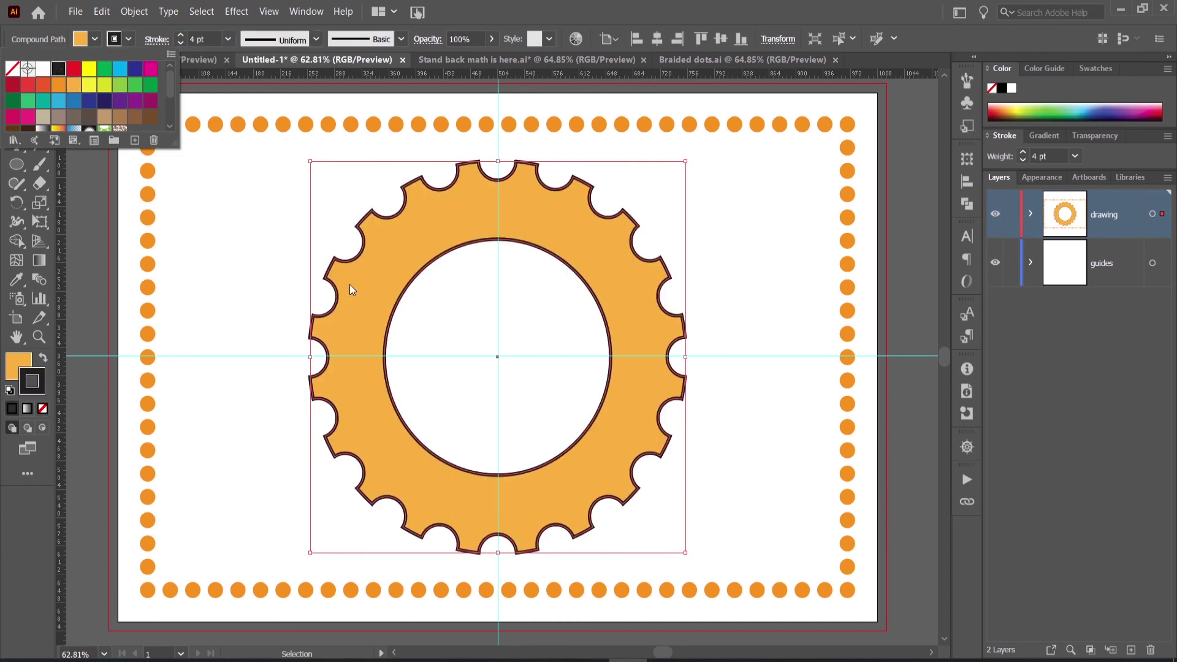
pyautogui.click(350, 286)
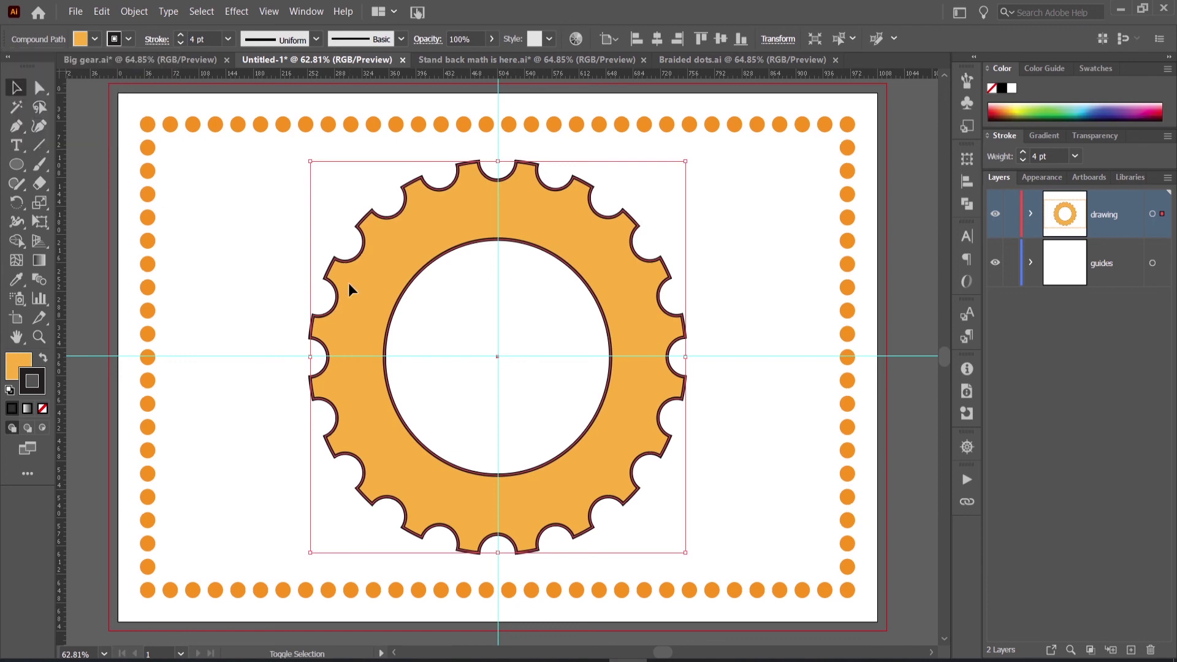
# Offset the gear from its dark back copy so it forms a down-left drop shadow, then view Big gear.ai
pyautogui.hotkey('shift', 'Up')
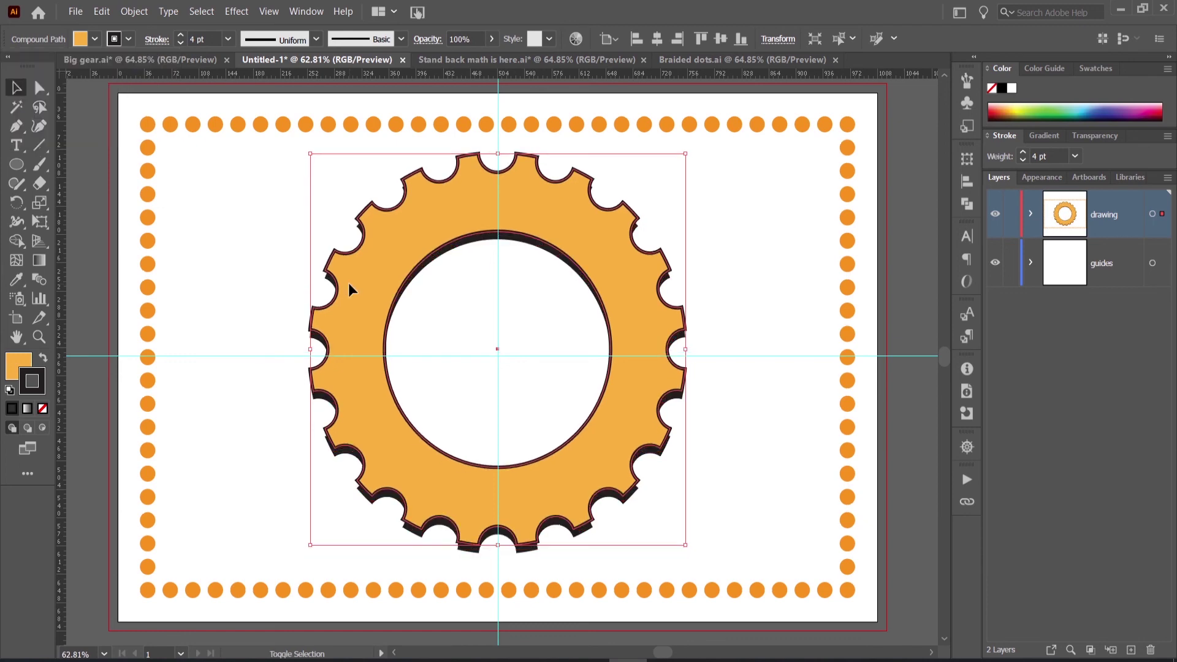
pyautogui.hotkey('shift', 'Right')
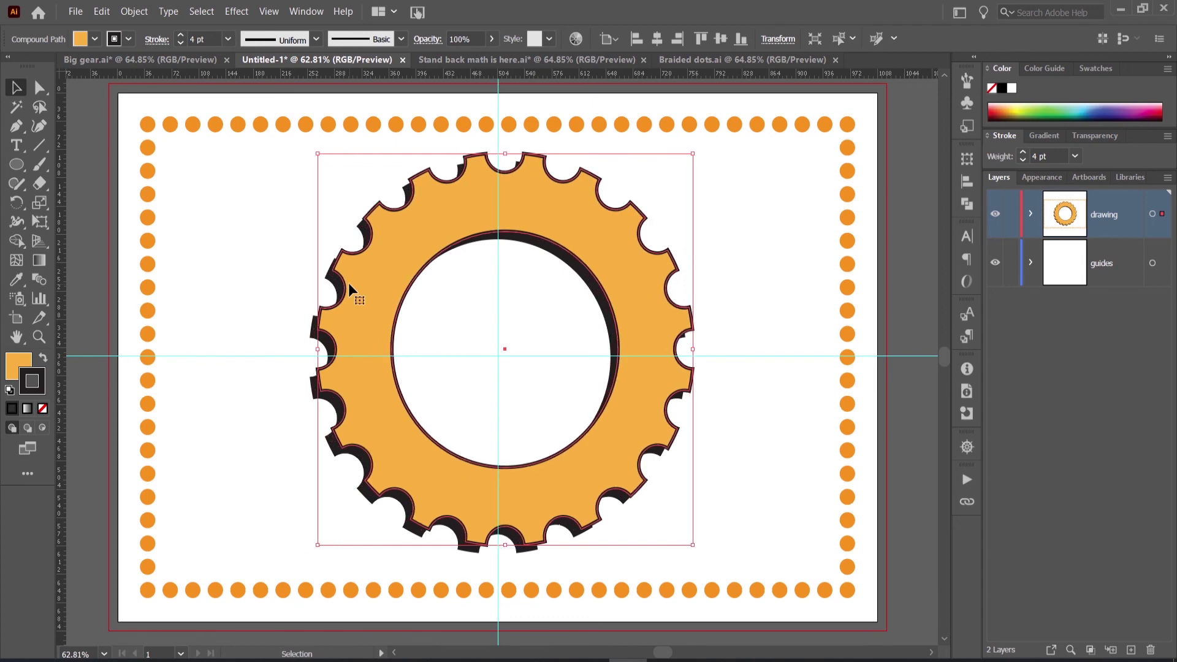
pyautogui.moveTo(245, 208); pyautogui.dragTo(450, 289)
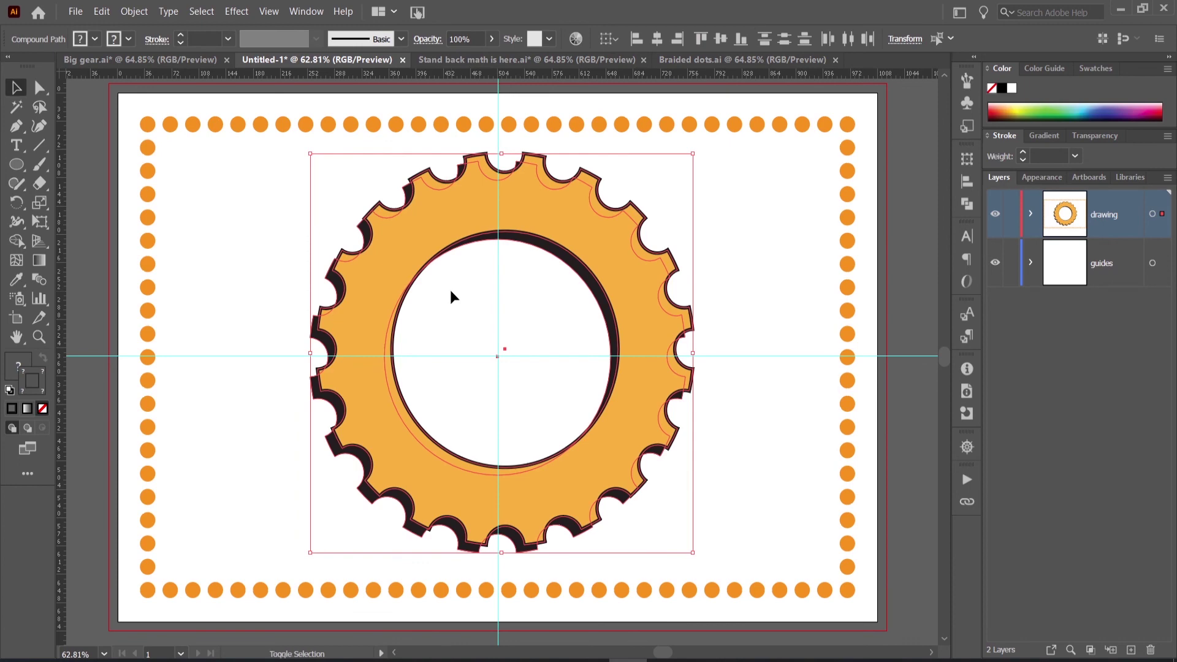
pyautogui.hotkey('shift', 'Left')
pyautogui.hotkey('shift', 'Left')
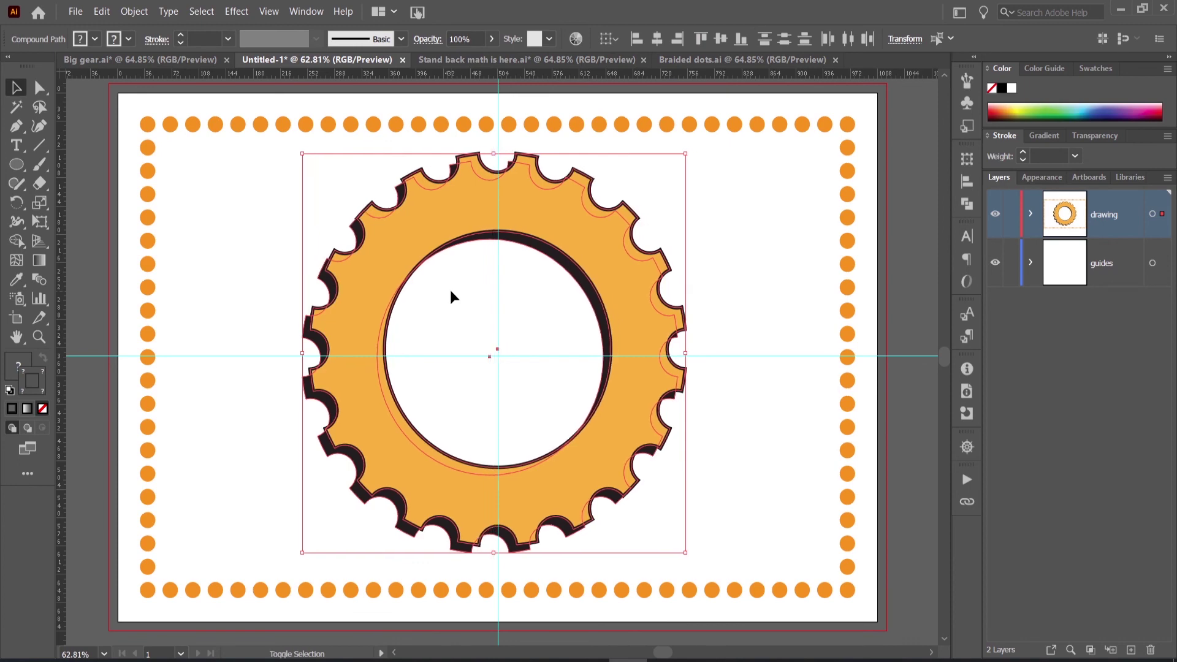
pyautogui.hotkey('shift', 'Down')
pyautogui.hotkey('shift', 'Down')
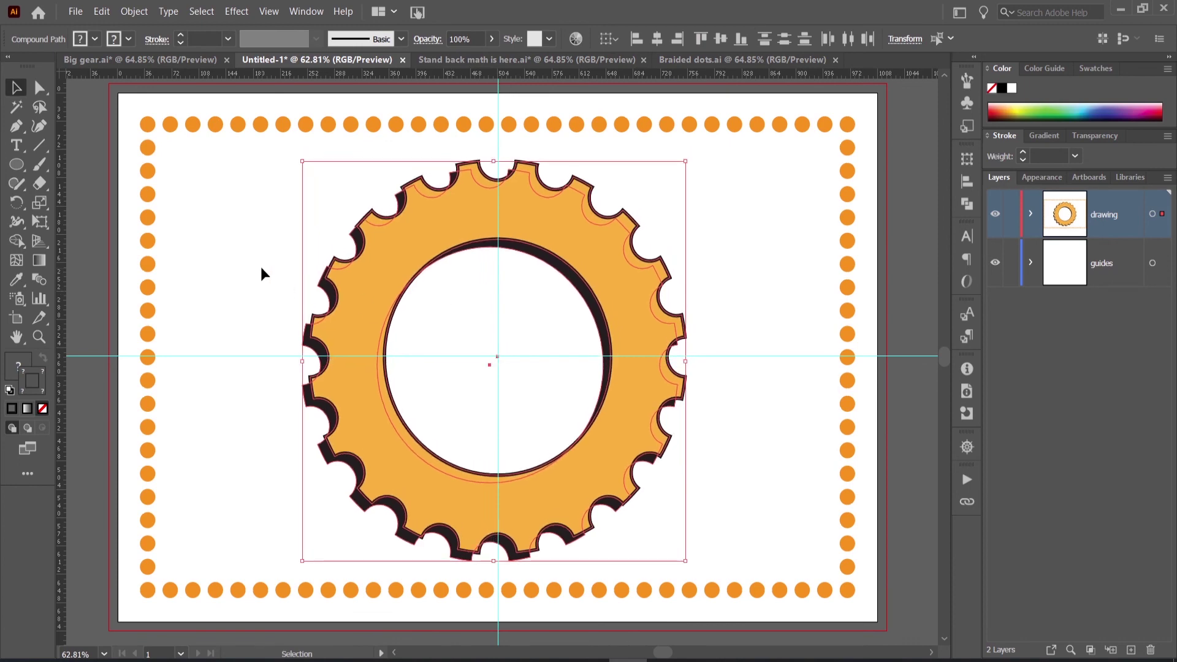
pyautogui.click(262, 273)
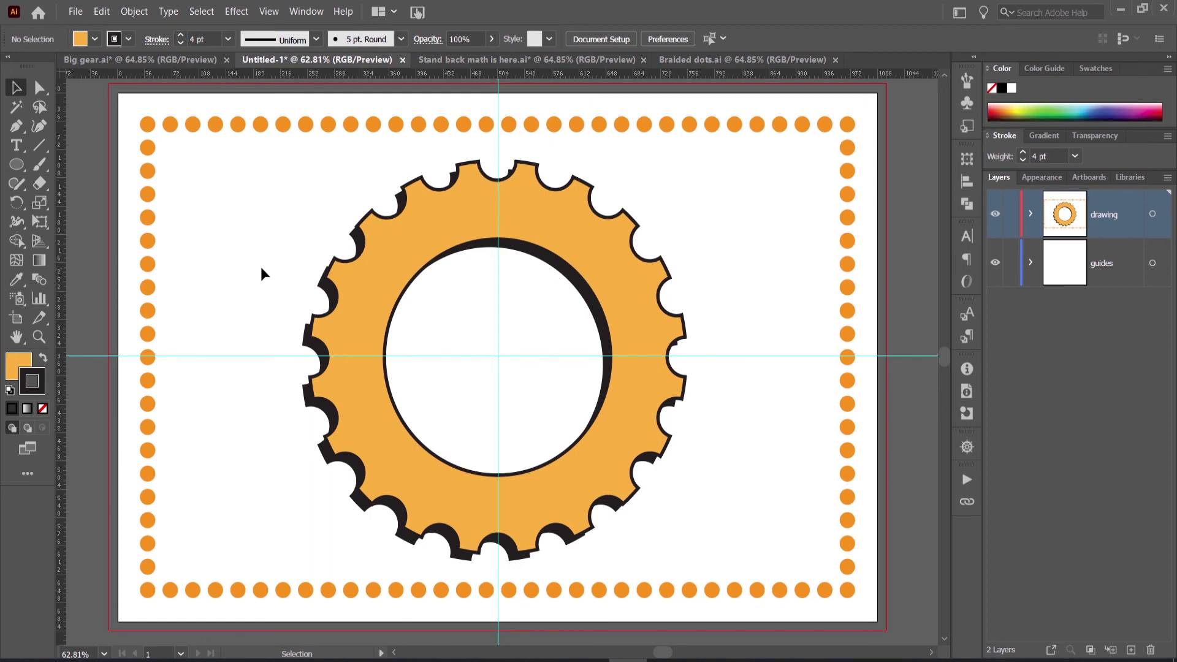
pyautogui.hotkey('ctrl', 'shift', 'Tab')
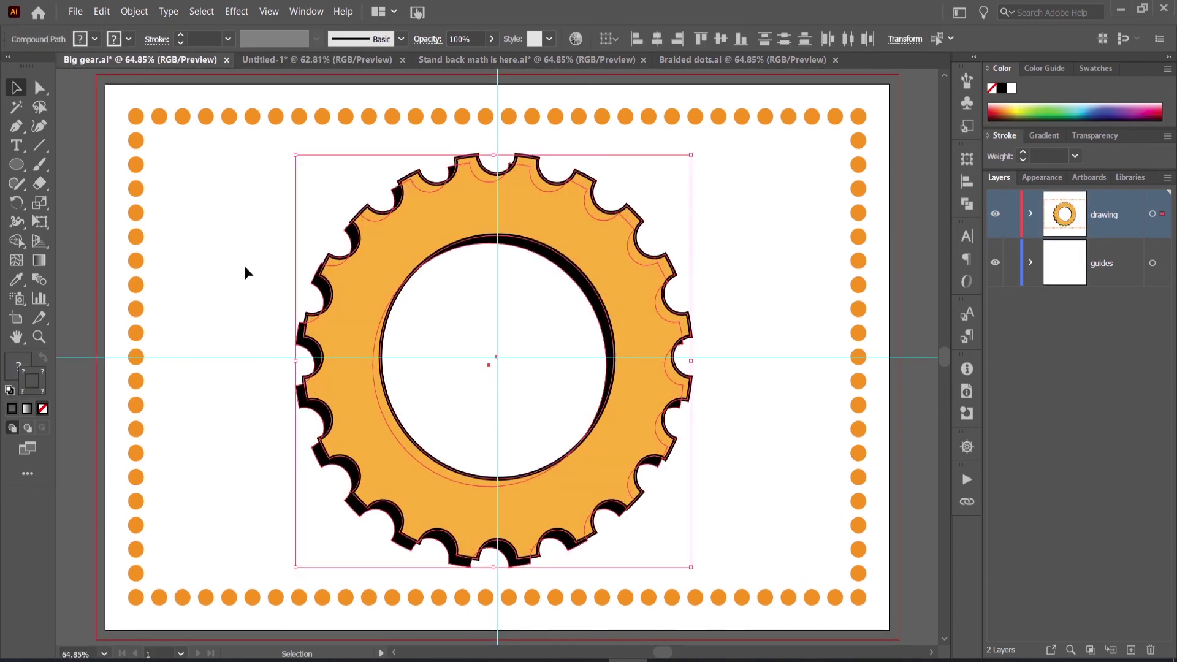
# Deselect in Big gear.ai, toggle between Direct Selection and Selection, and return to Untitled-1
pyautogui.click(241, 259)
pyautogui.press('a')
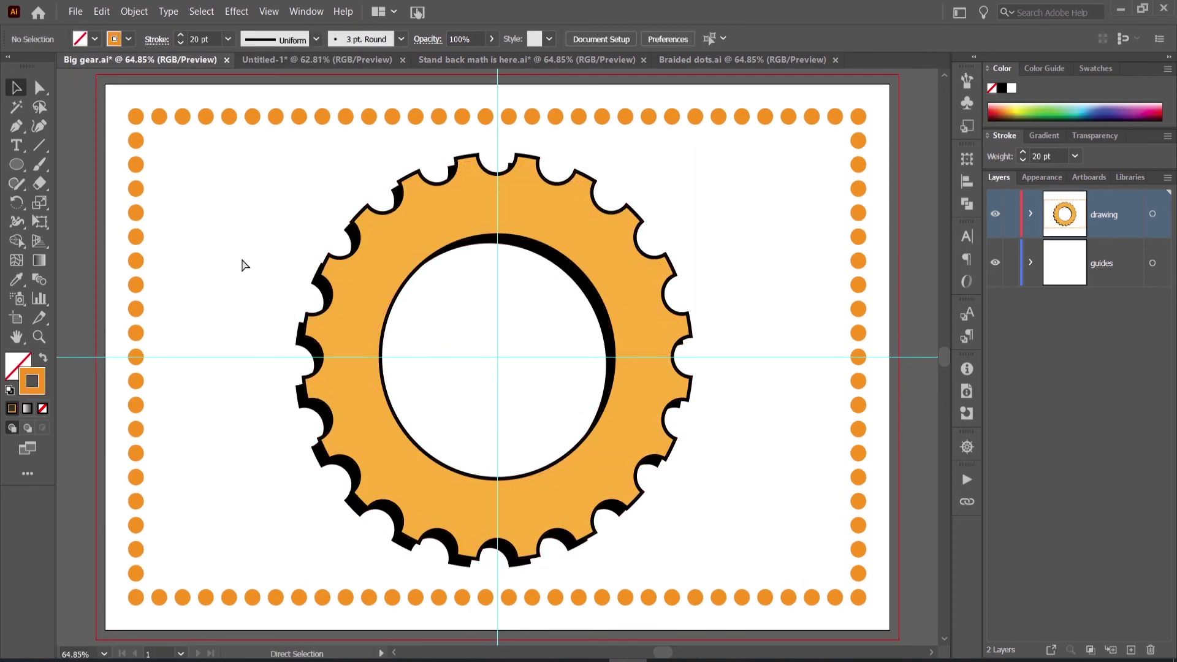
pyautogui.press('v')
pyautogui.hotkey('ctrl', 'Tab')
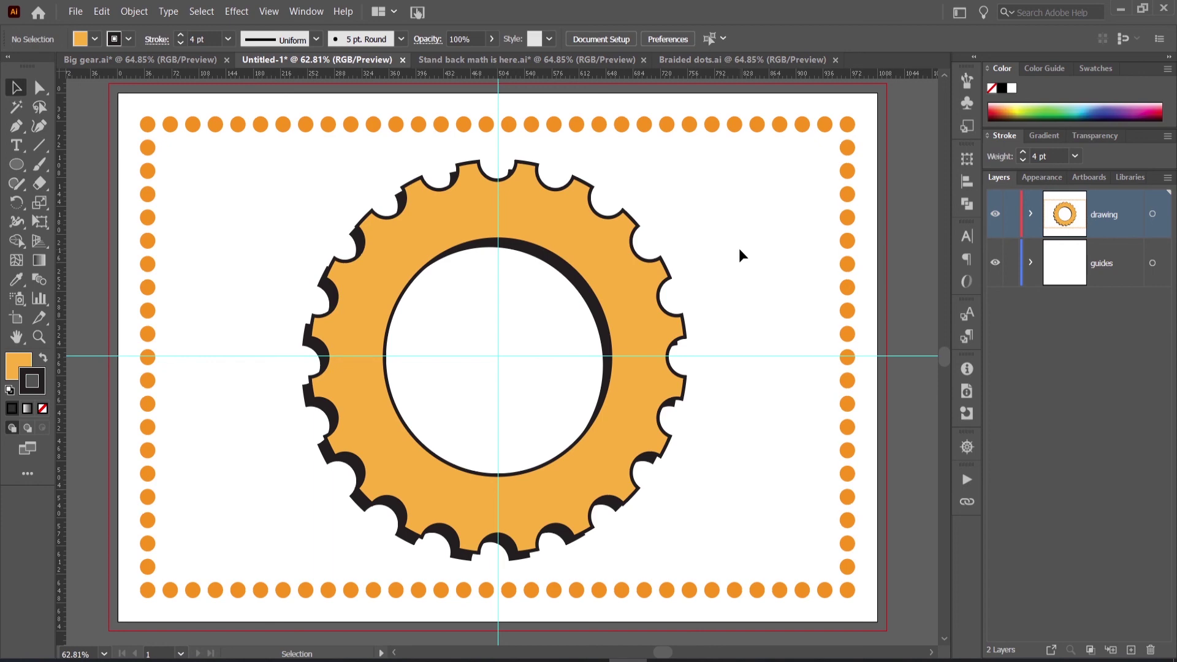
# Compare the gear against the Braided dots.ai border, finishing on Untitled-1
pyautogui.click(735, 61)
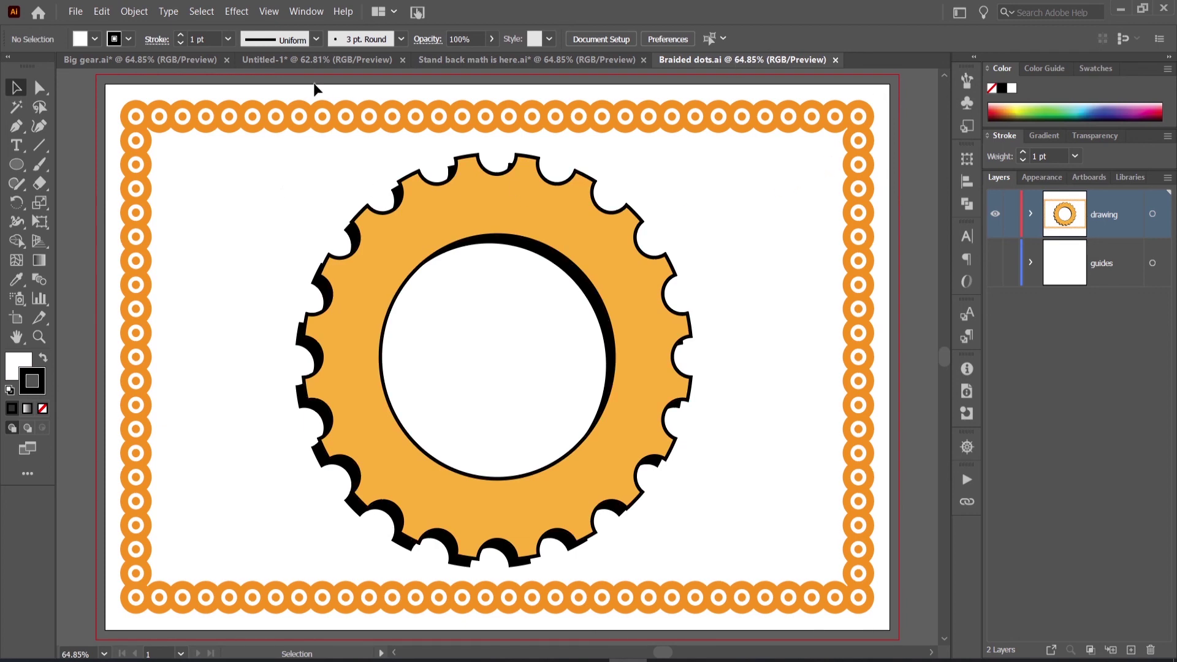
pyautogui.click(312, 62)
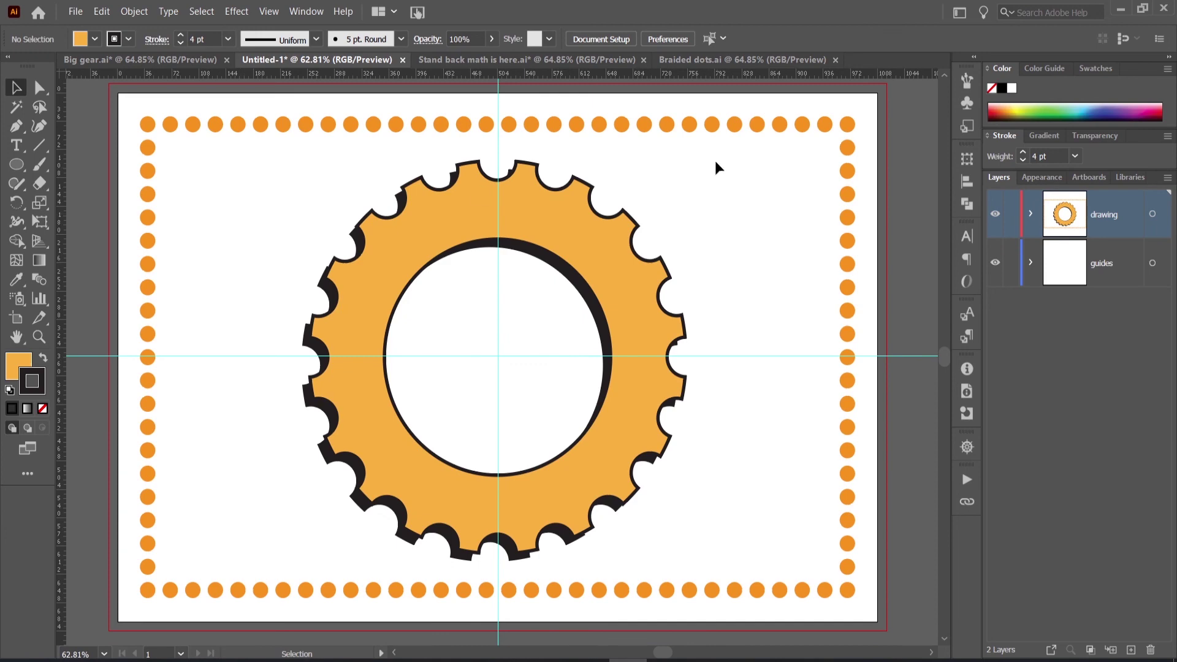
pyautogui.click(730, 60)
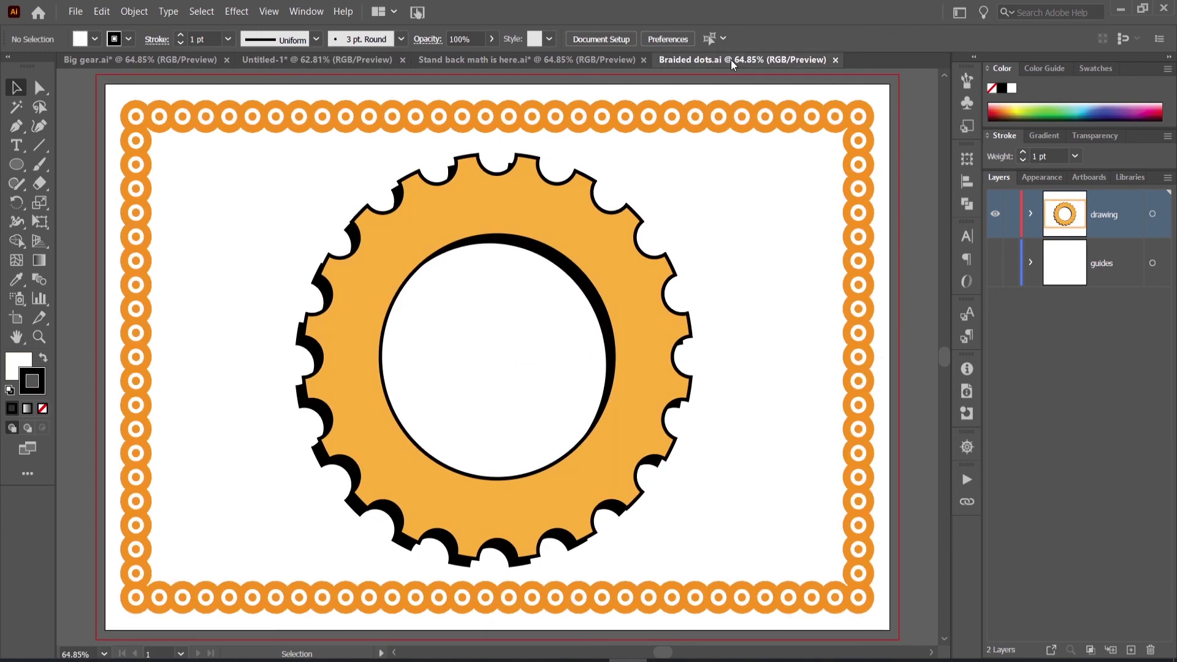
pyautogui.click(321, 58)
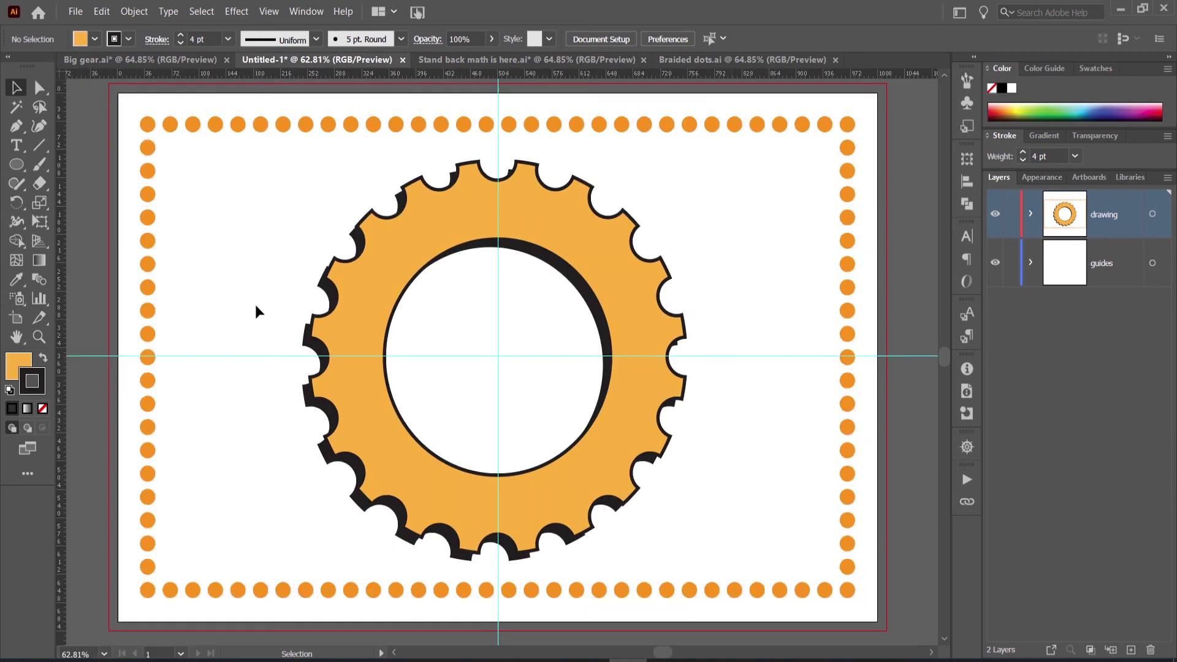